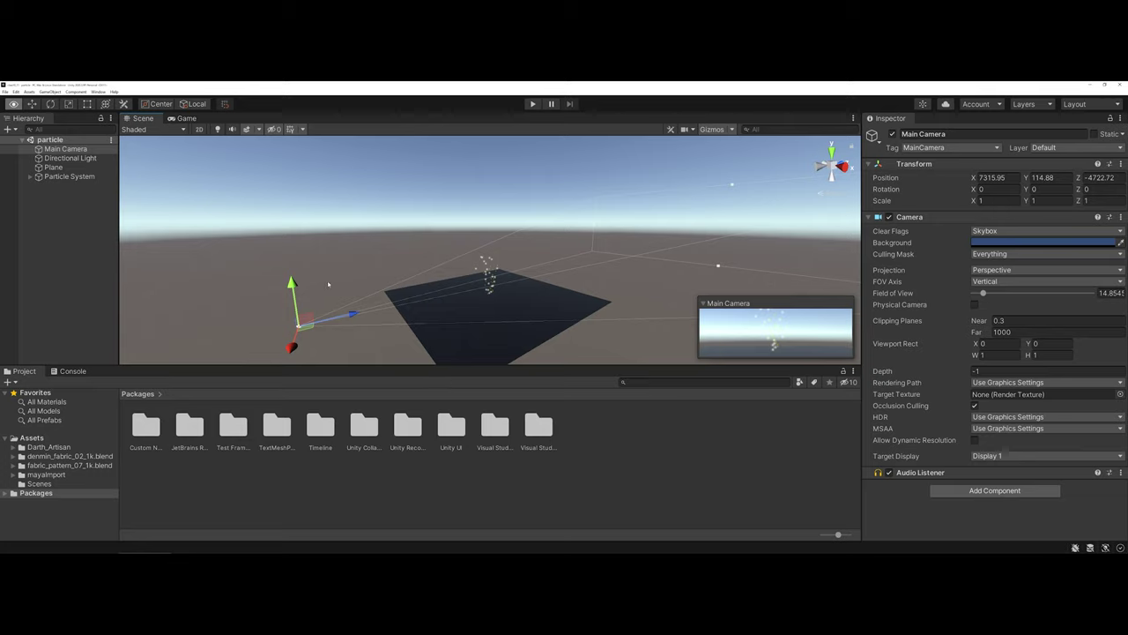
Open the Package Manager on Unity Registry and select the installed Unity Recorder 2.5.5 package.
left_click(98, 92)
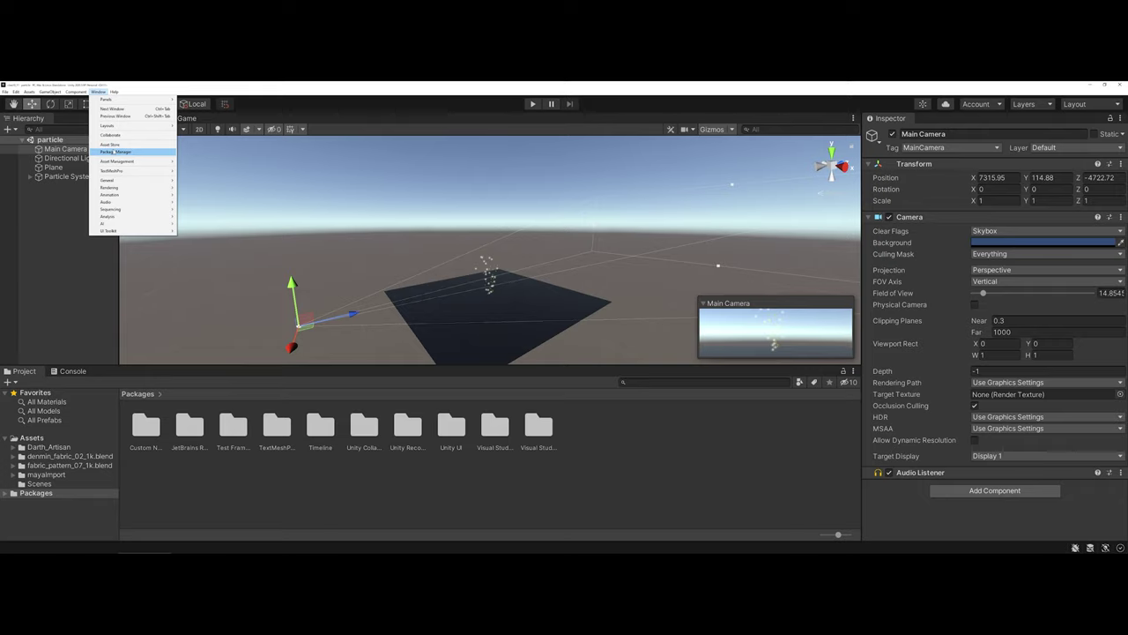
left_click(115, 152)
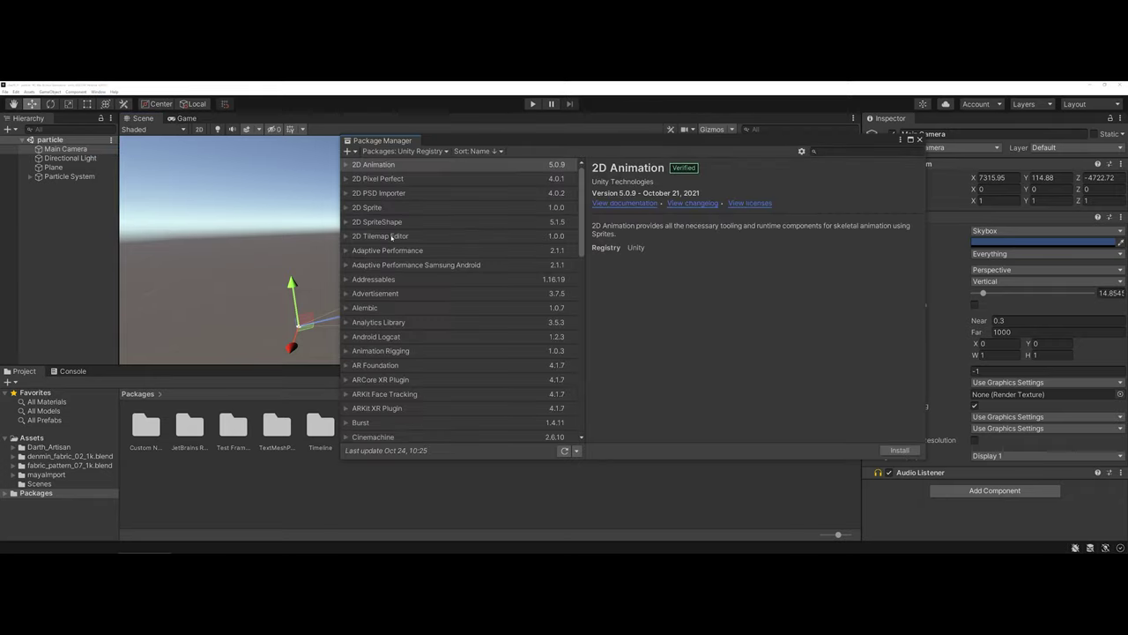
left_click(446, 152)
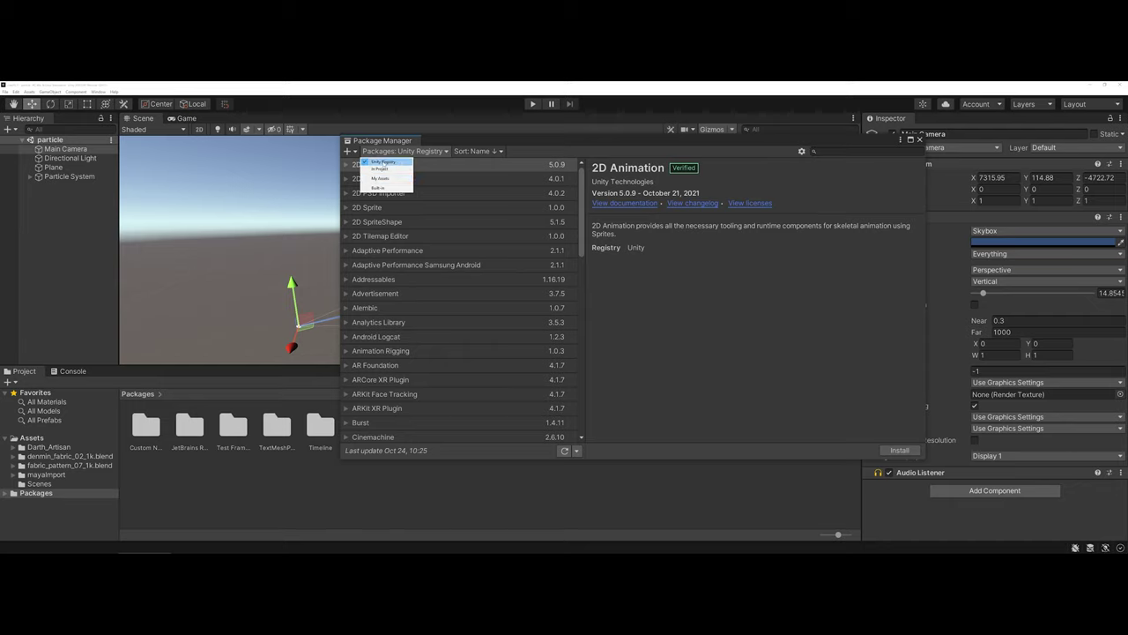
left_click(382, 162)
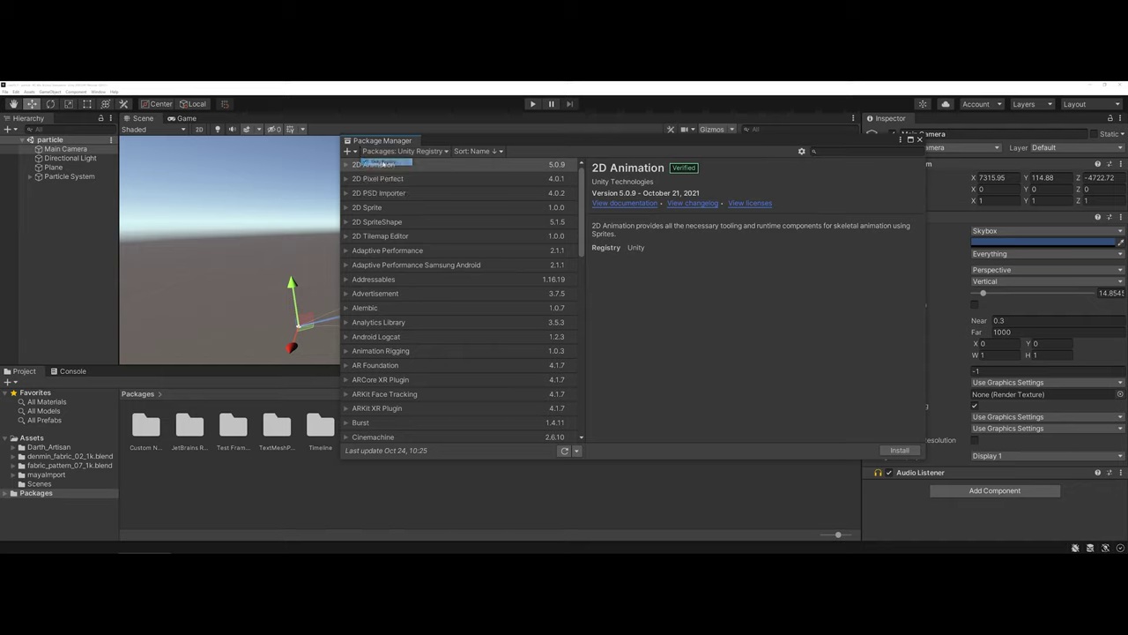
scroll(447, 224, "down", 5)
scroll(447, 224, "down", 8)
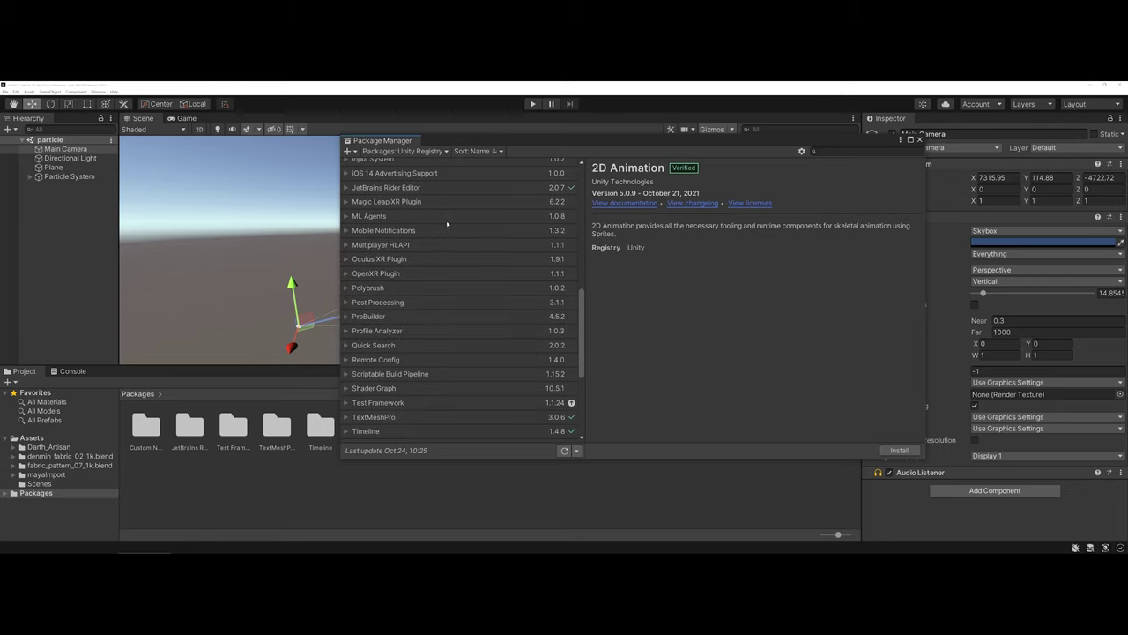
scroll(447, 224, "down", 5)
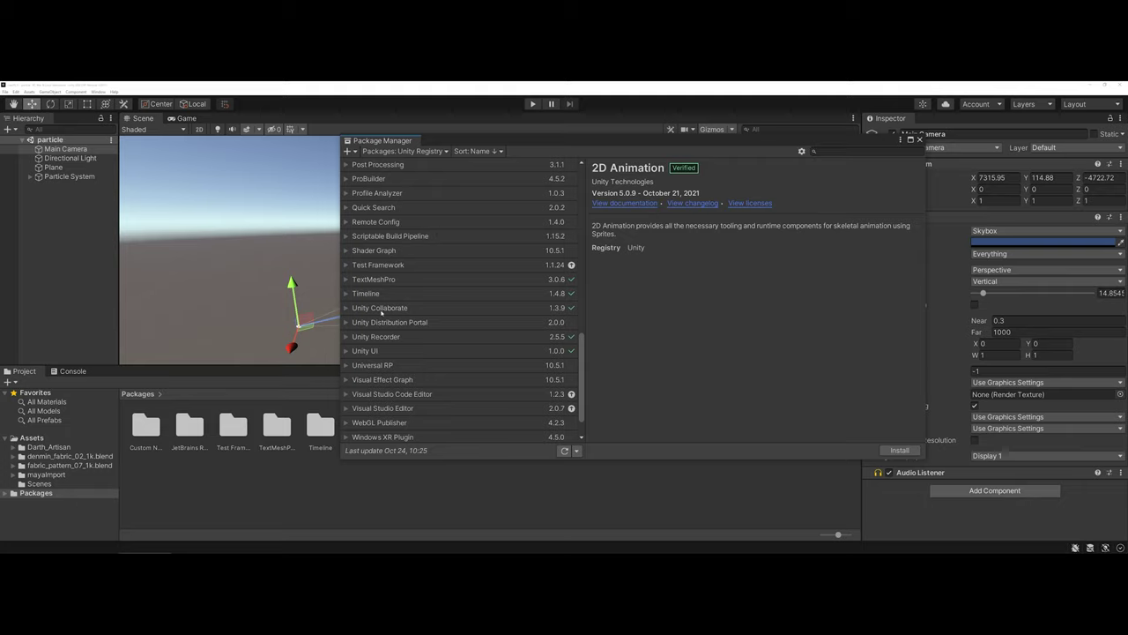
left_click(376, 336)
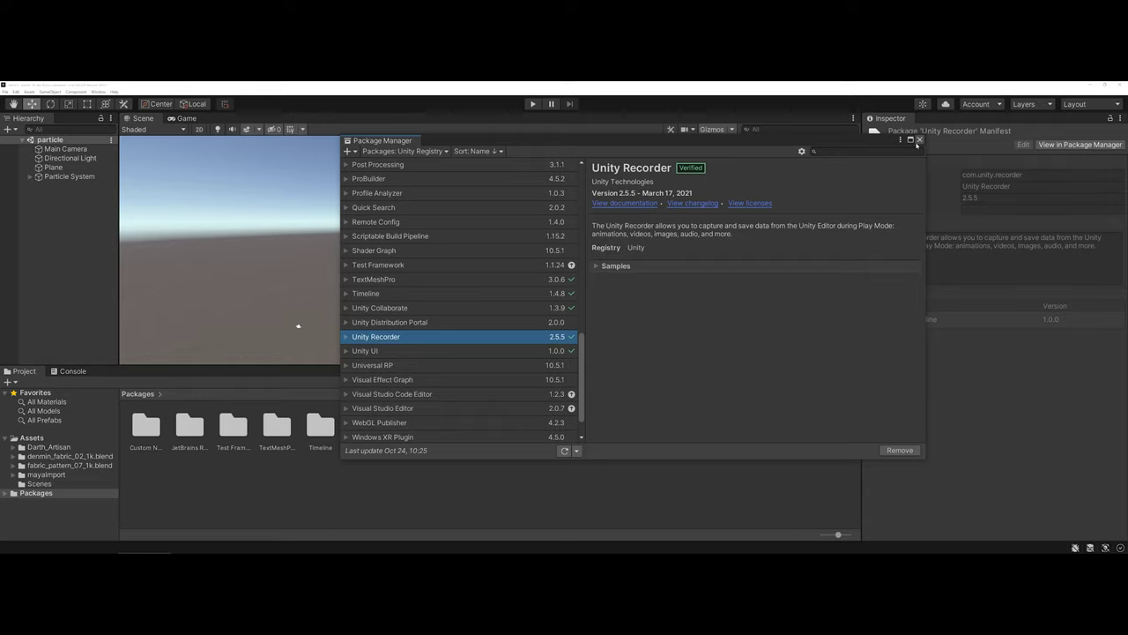
Close the Package Manager and bring up the Window > General > Recorder submenu.
left_click(918, 140)
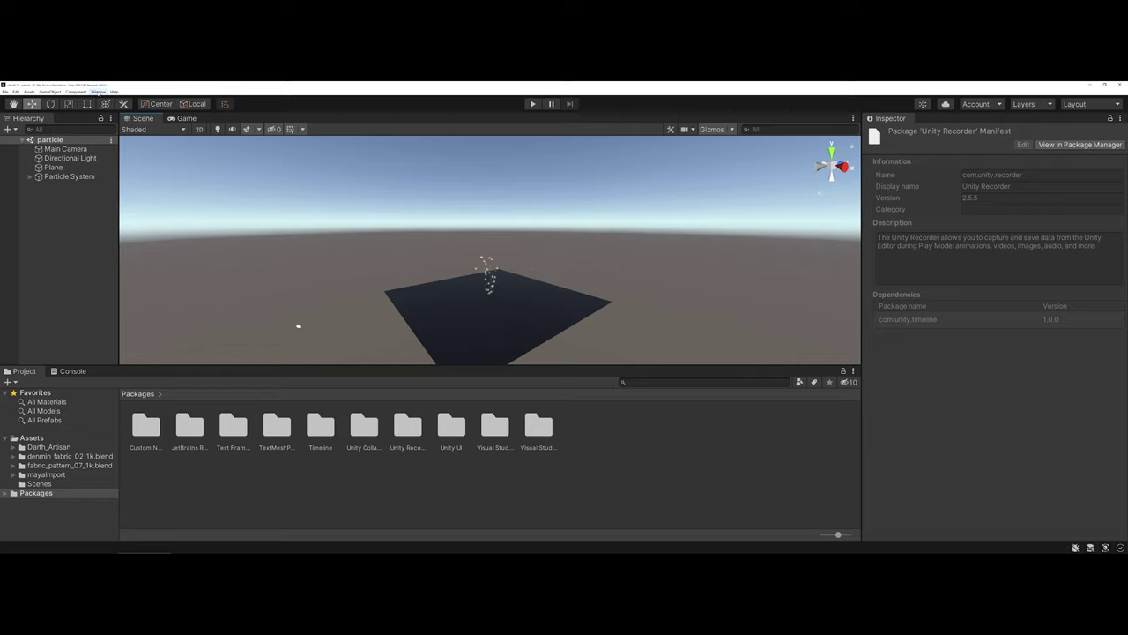
left_click(97, 92)
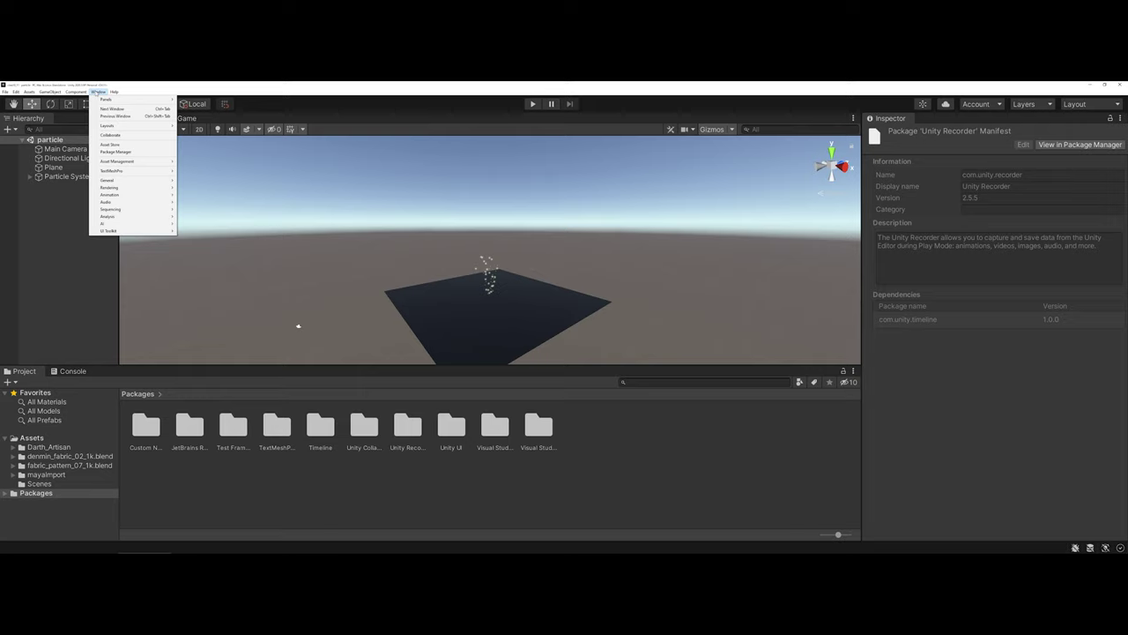
mouse_move(132, 180)
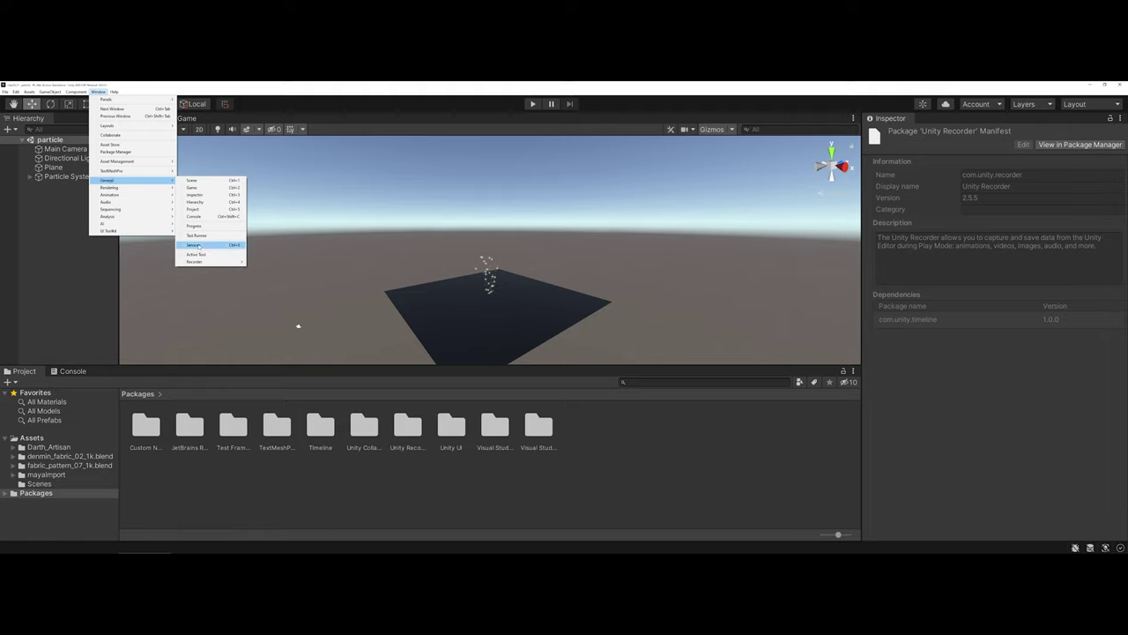
mouse_move(198, 262)
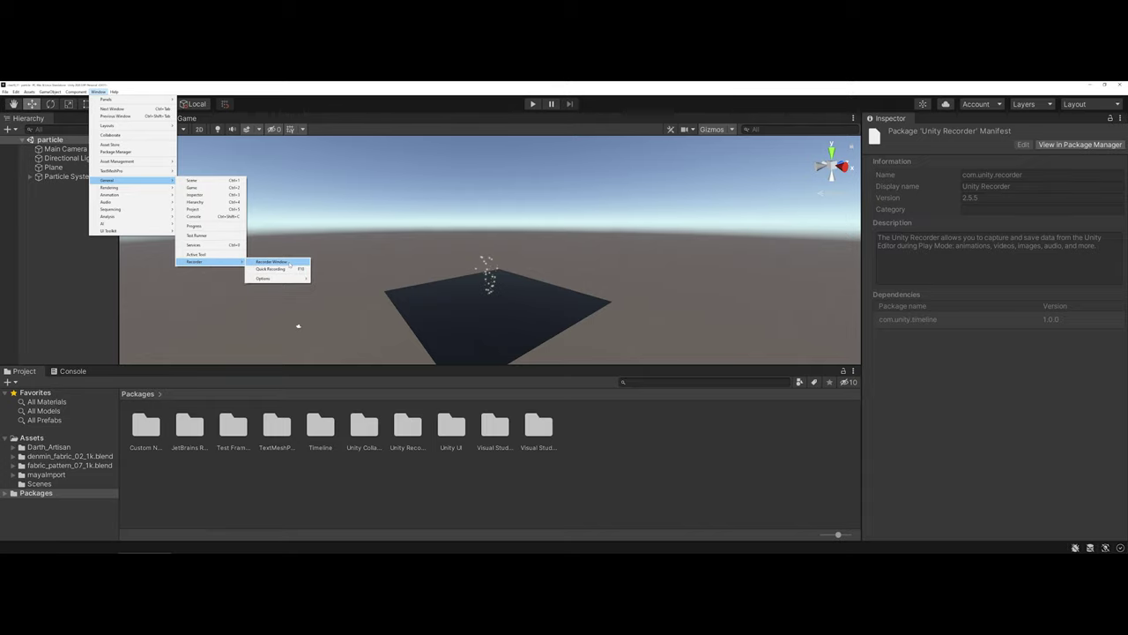
Open the Recorder Window, delete its Movie recorder, then narrow it and move it right.
left_click(273, 262)
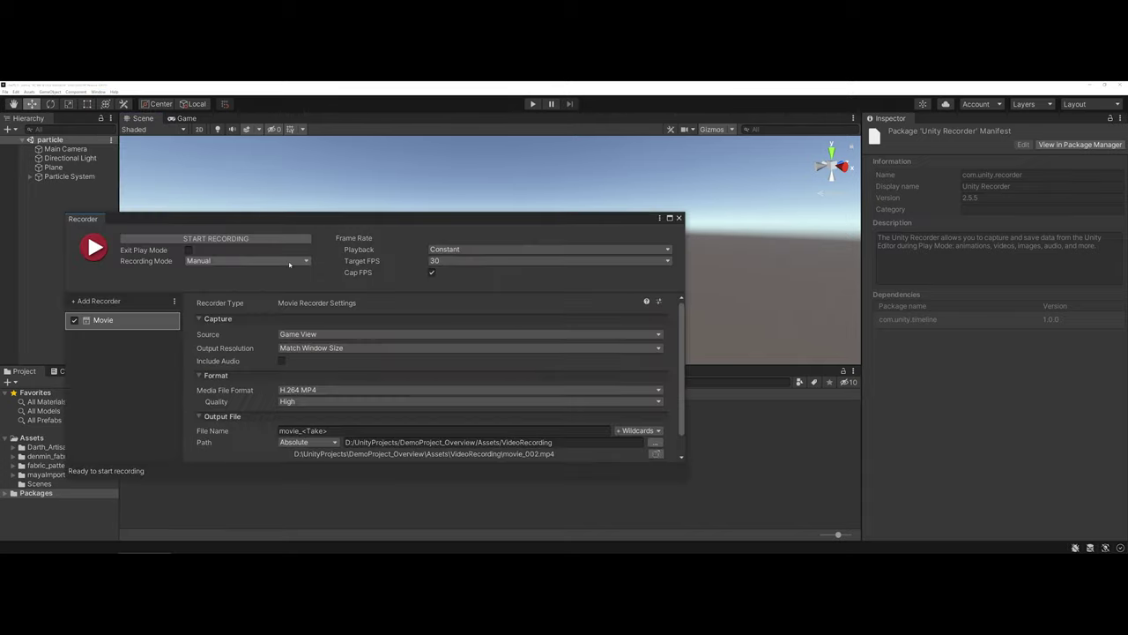
right_click(169, 322)
left_click(186, 333)
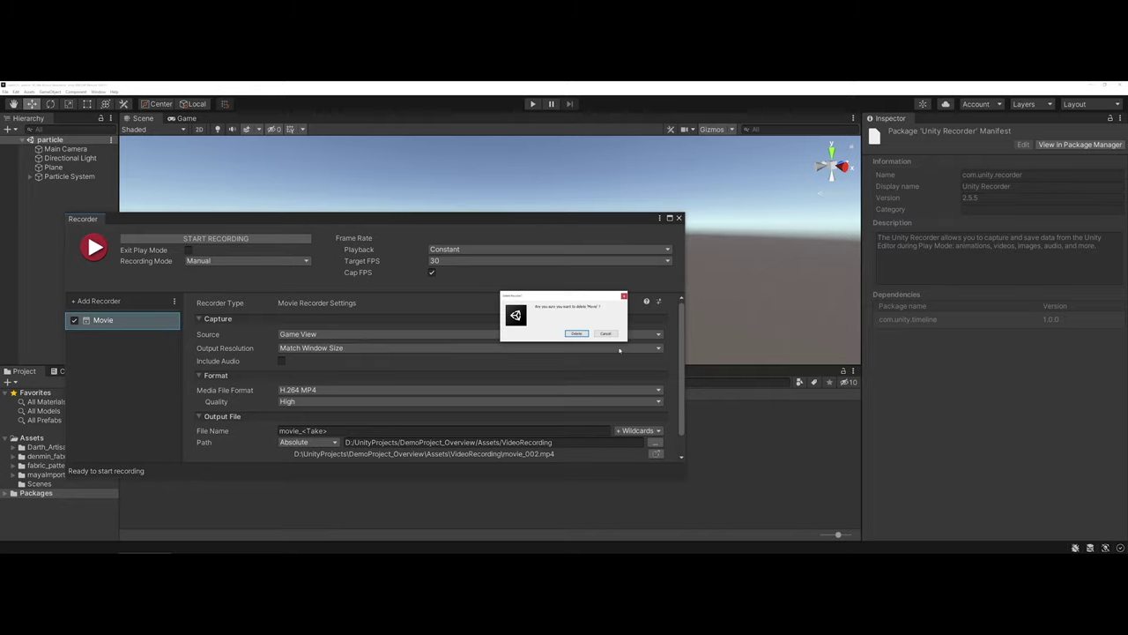
left_click(576, 333)
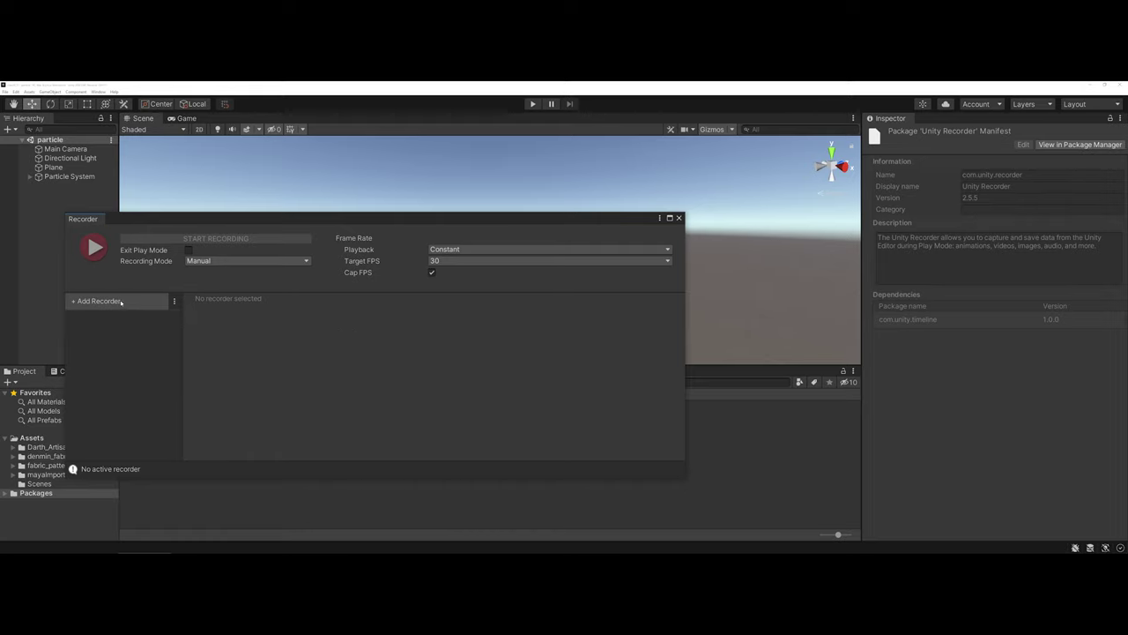
left_click_drag(64, 252, 223, 278)
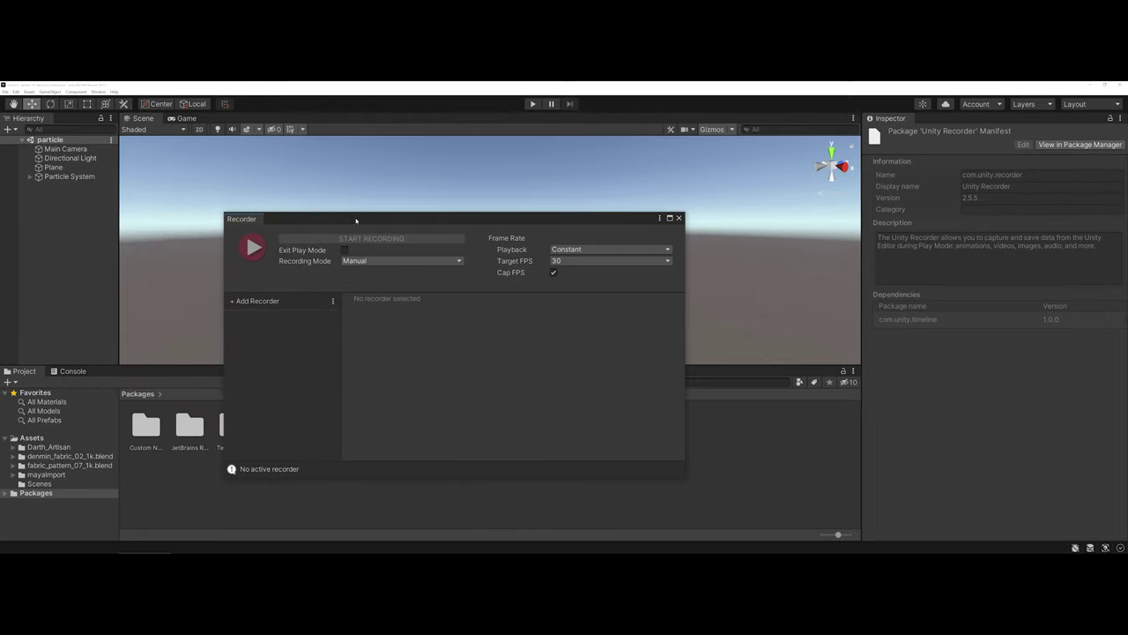
left_click_drag(356, 221, 779, 232)
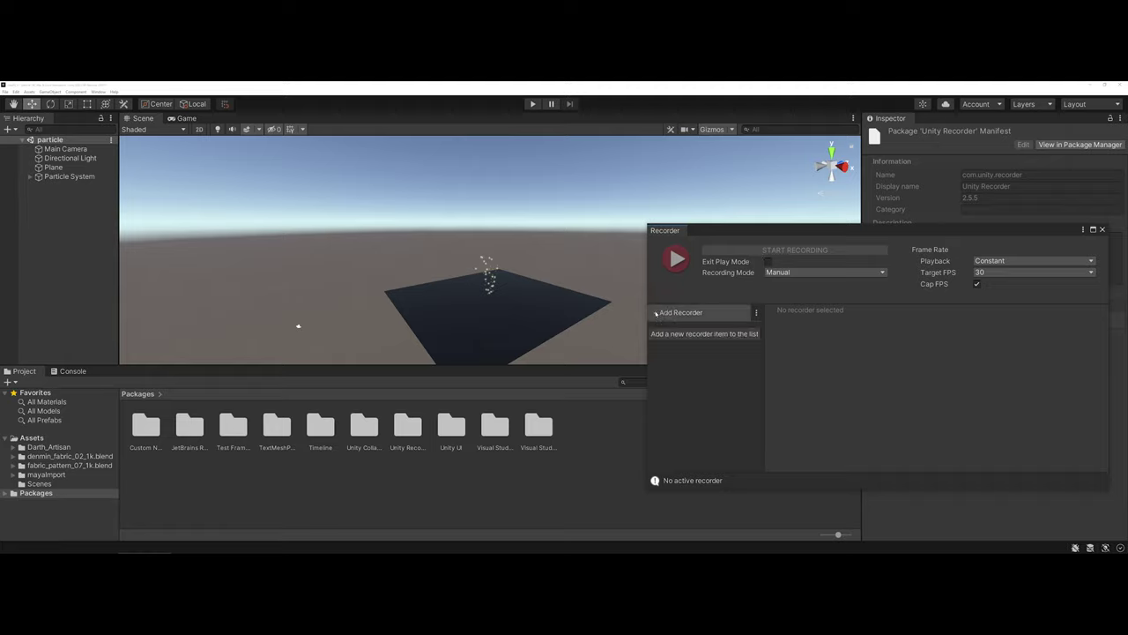
Add a Movie recorder (Game View, H.264 MP4, High quality) and widen the Recorder window.
left_click(657, 312)
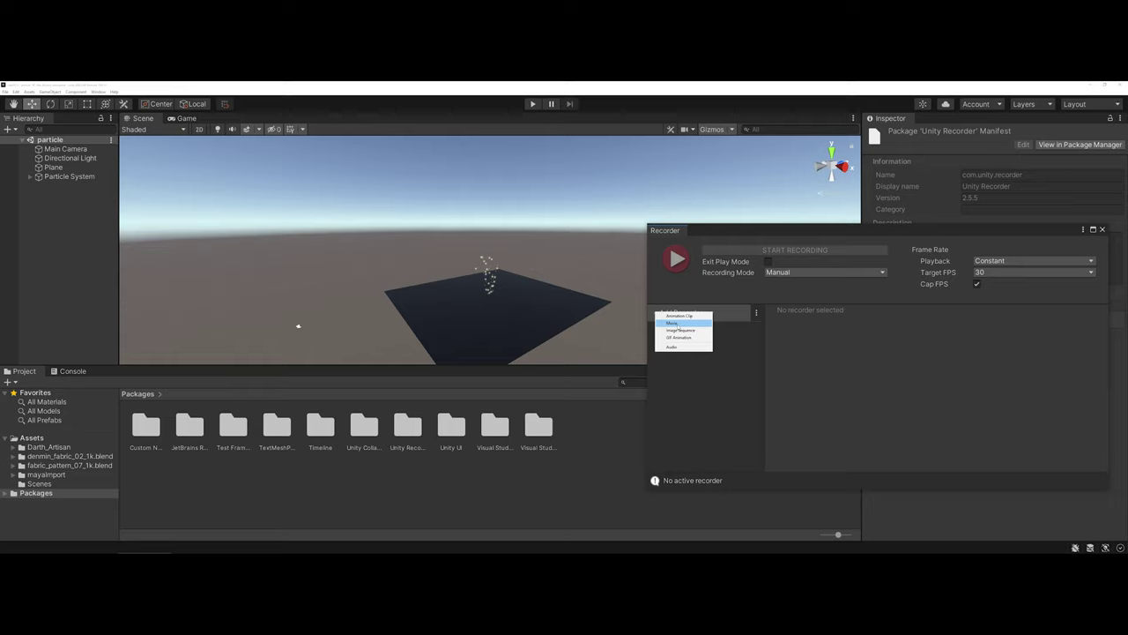
left_click(673, 323)
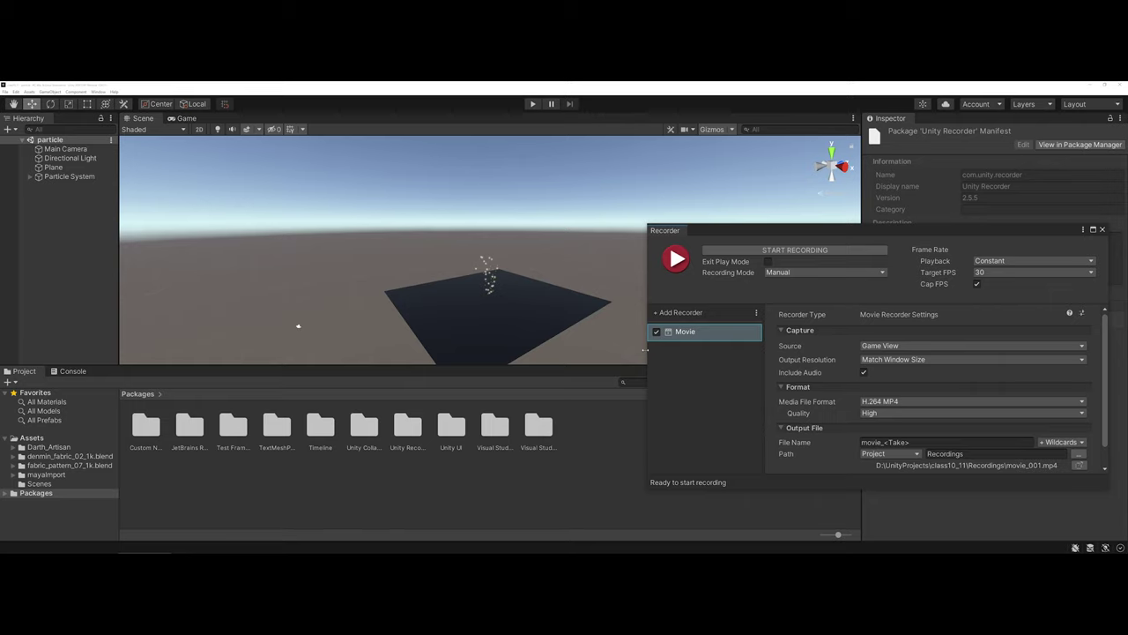
left_click_drag(644, 350, 557, 353)
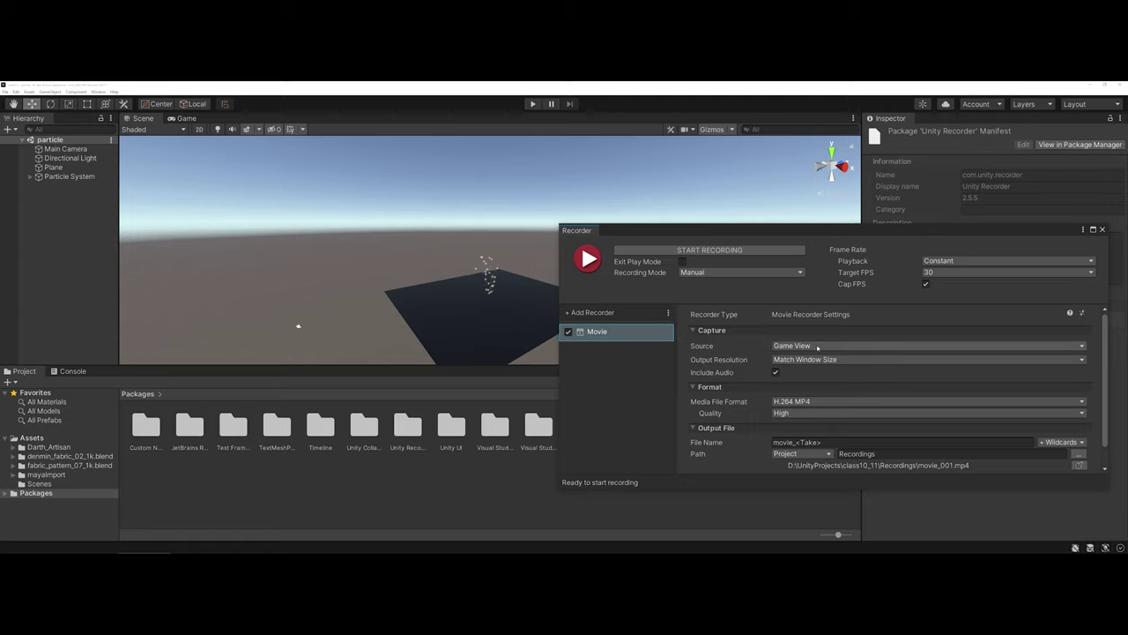
Select Main Camera and try Targeted Camera as the capture source, repositioning the Recorder window.
left_click(817, 346)
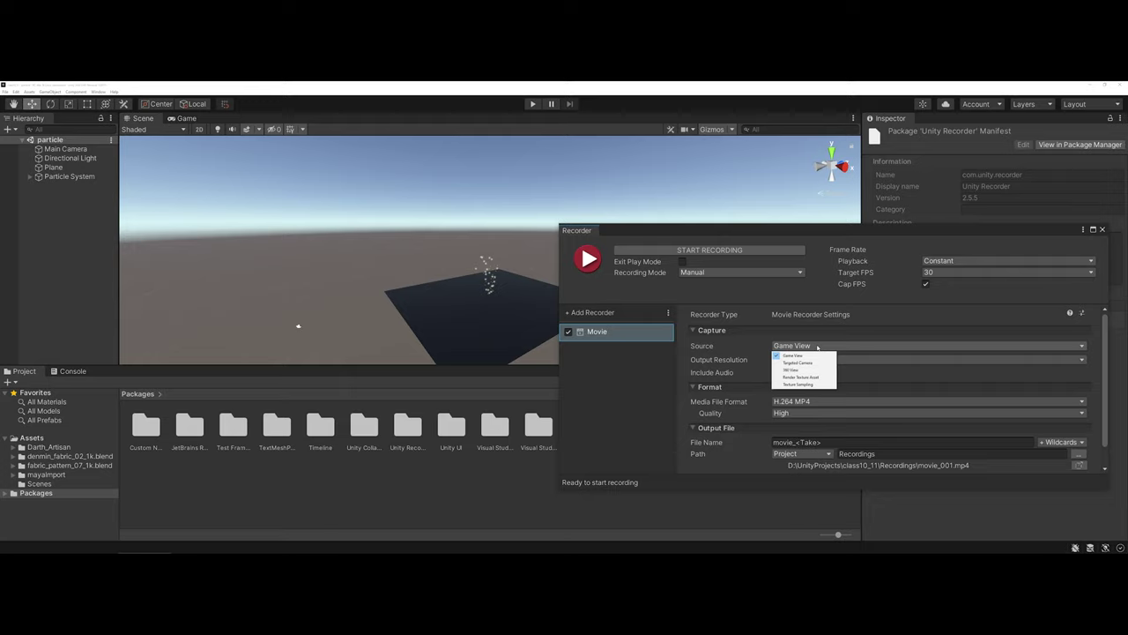
left_click(741, 345)
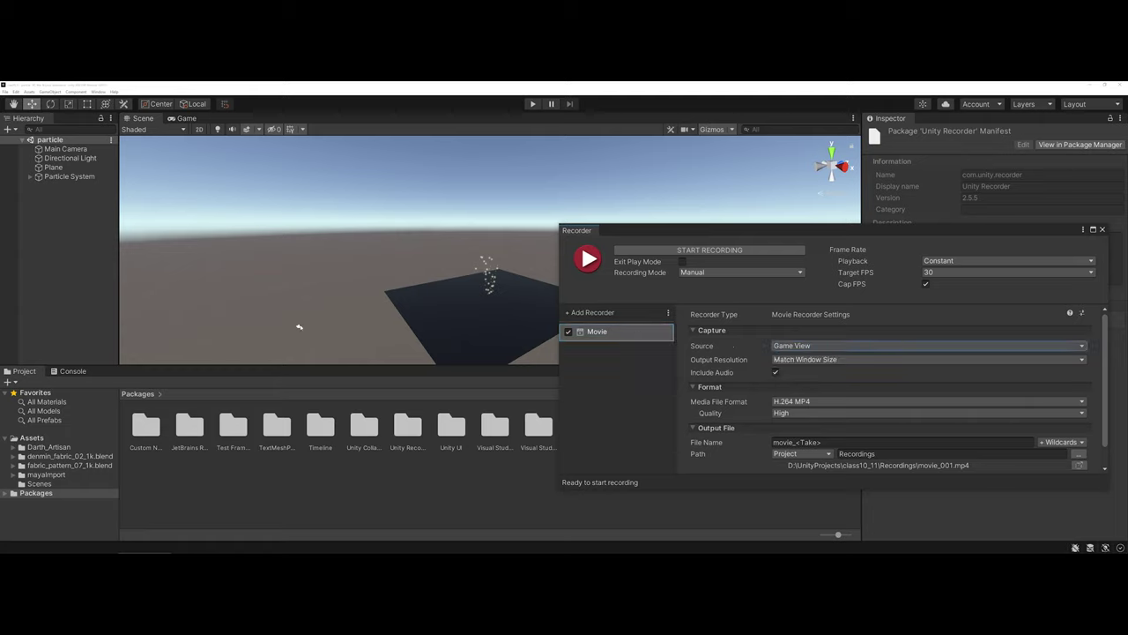
left_click(298, 327)
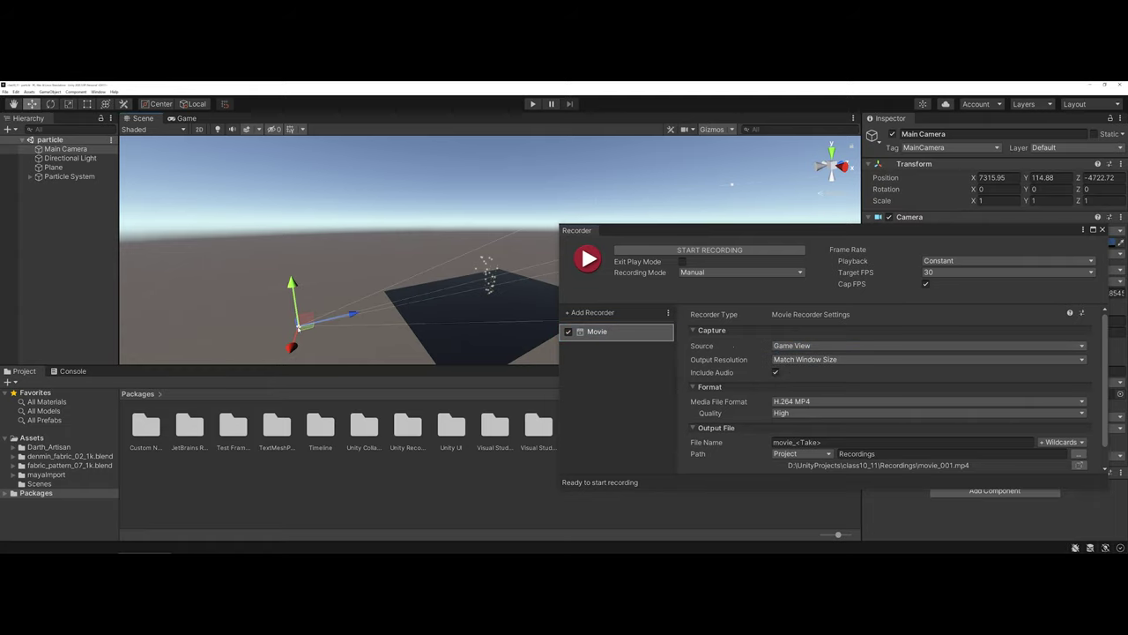
left_click(786, 346)
left_click(787, 362)
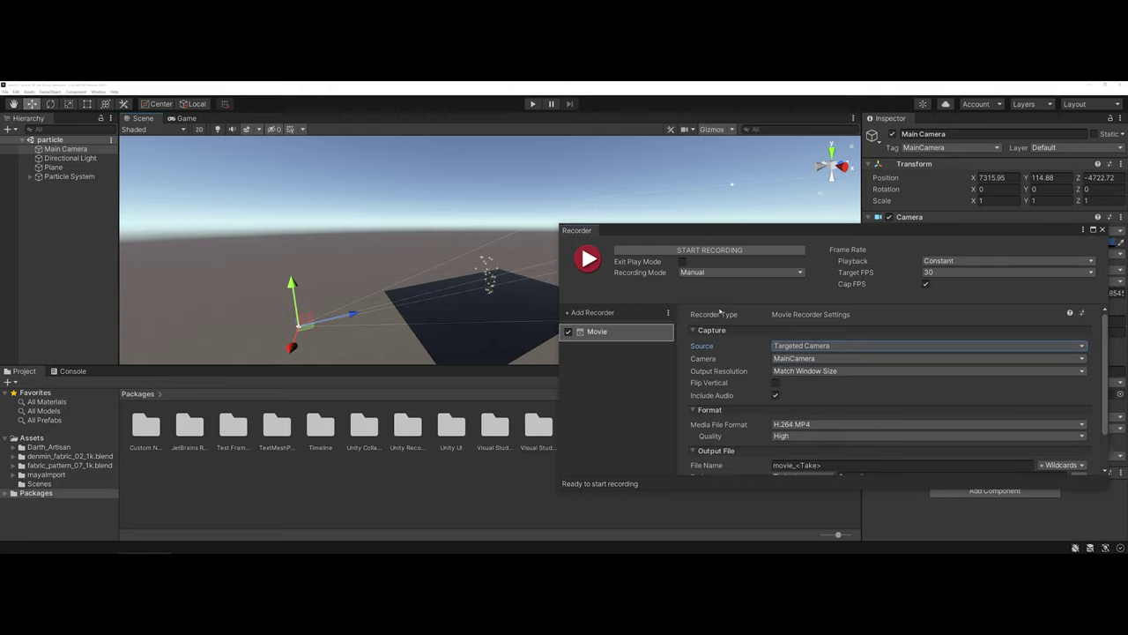
left_click_drag(630, 232, 514, 384)
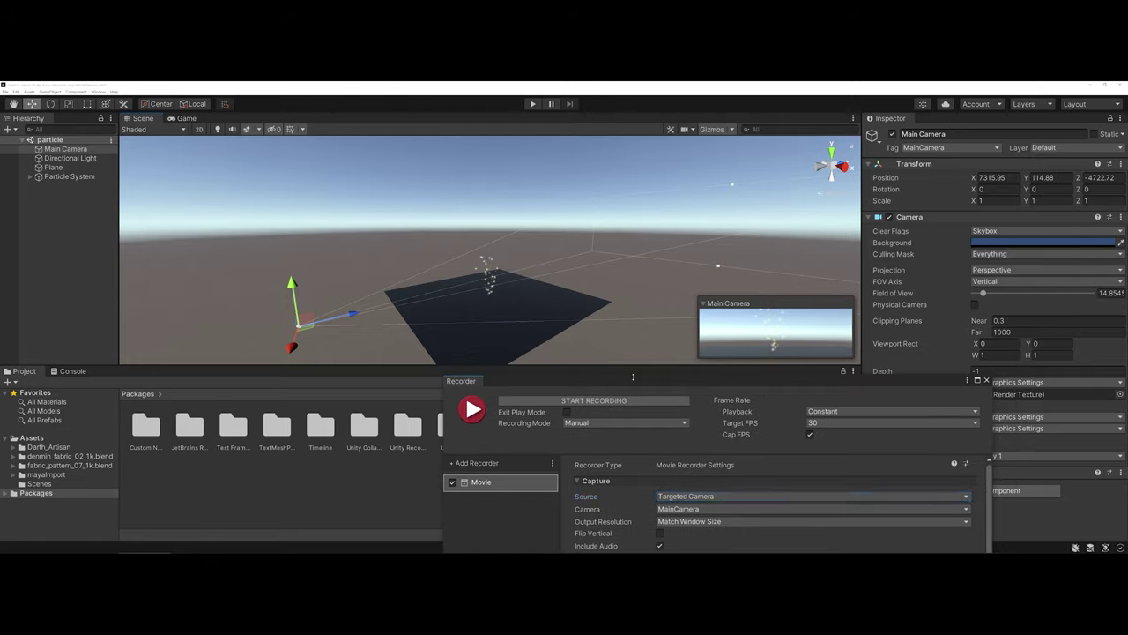
left_click_drag(632, 381, 712, 228)
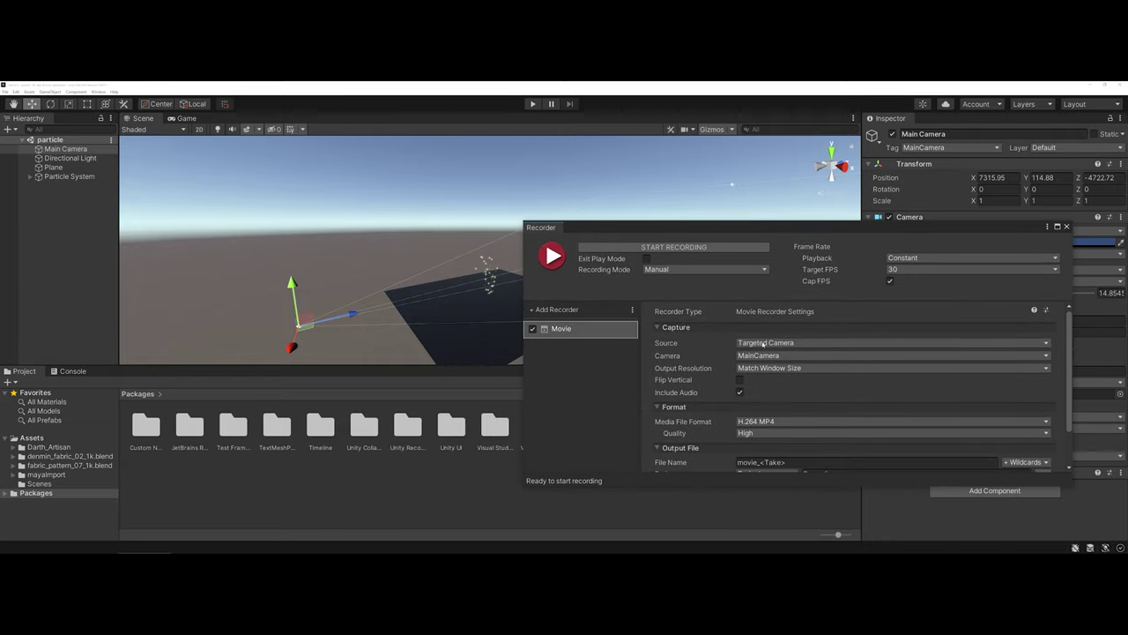
Set the capture source back to Game View, preview the Game tab, and return to Scene.
left_click(763, 343)
left_click(760, 352)
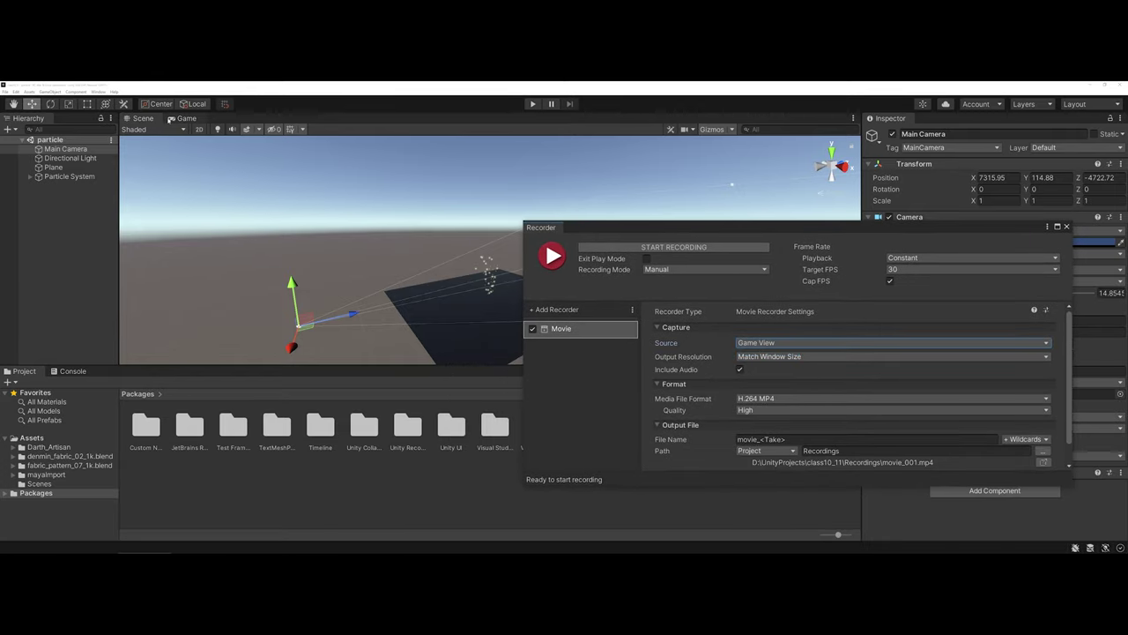
left_click(171, 118)
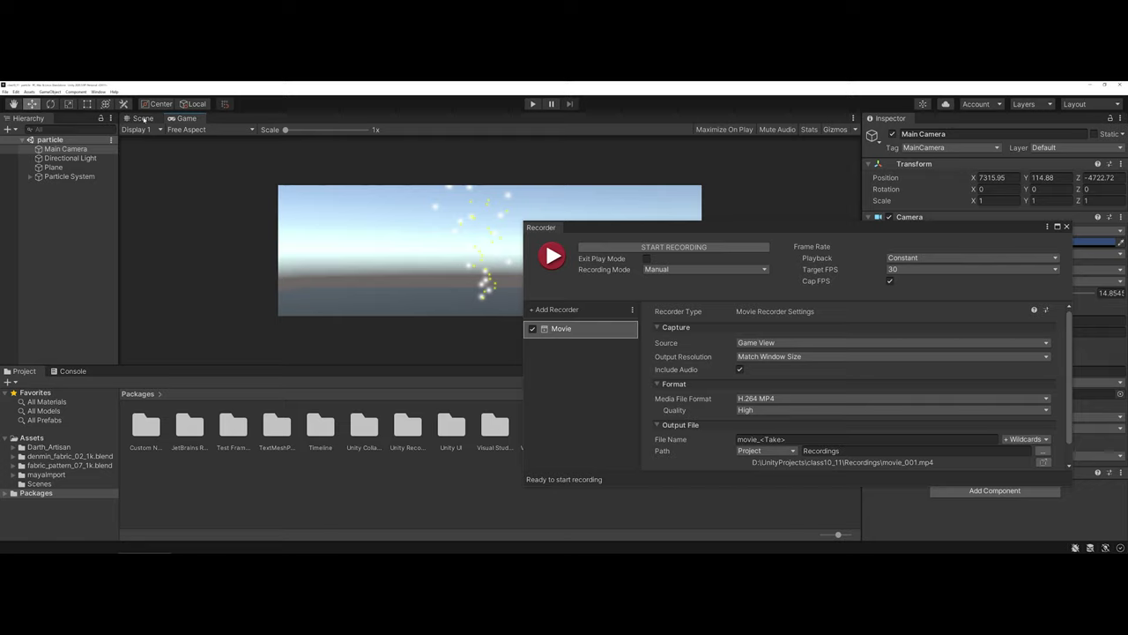
left_click(144, 119)
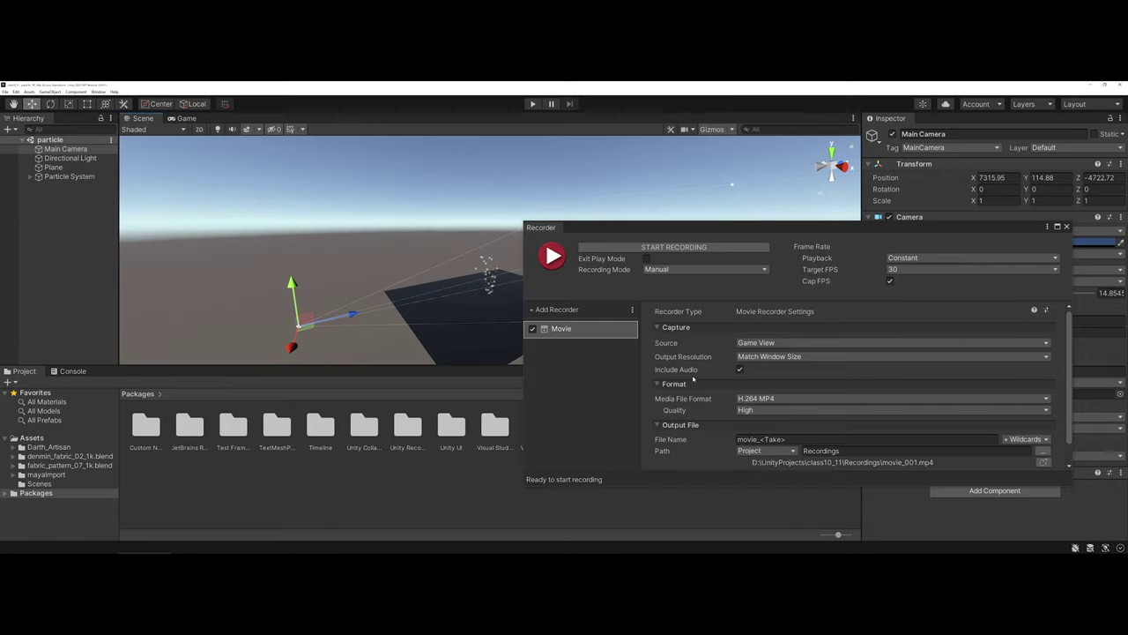
left_click(744, 357)
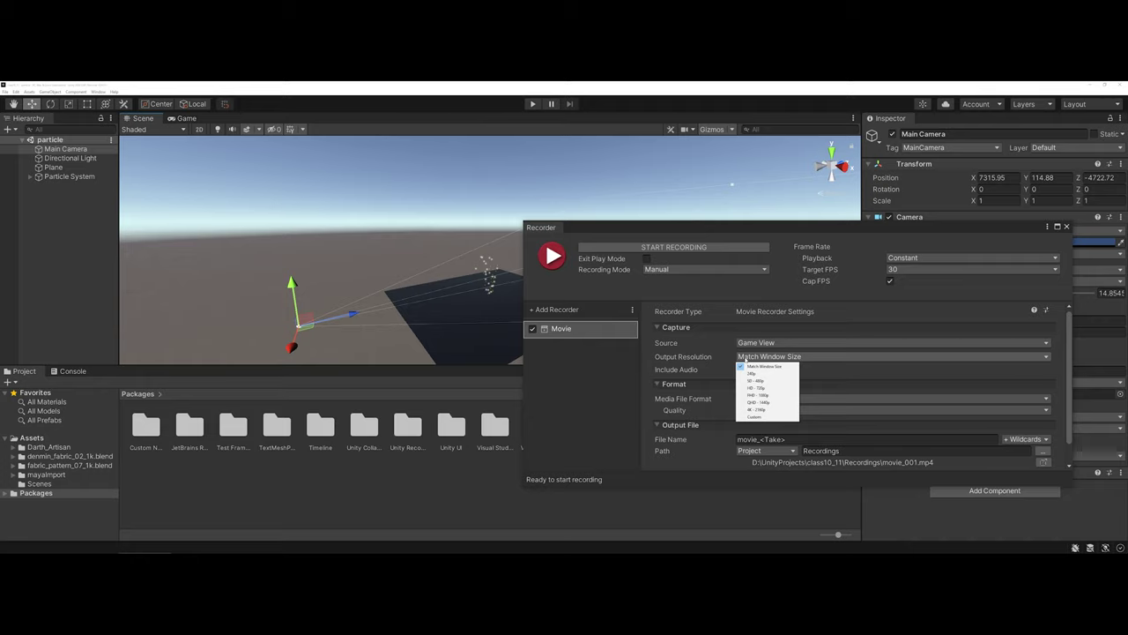
Set the output resolution to HD - 720p (16:9) and make the Recorder window taller.
left_click(750, 388)
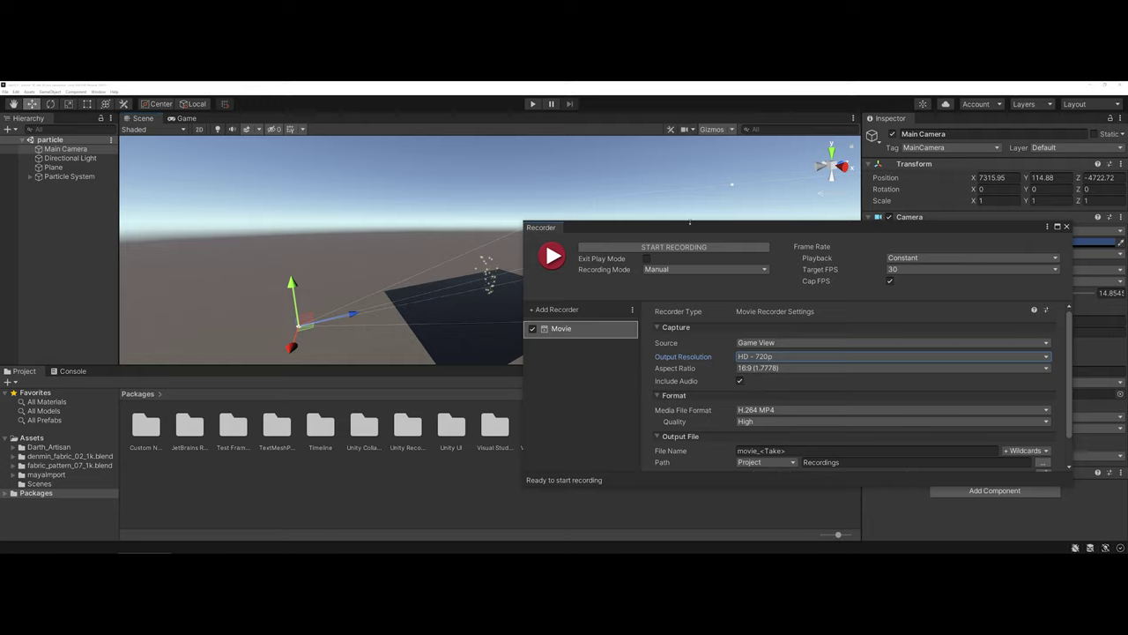
left_click_drag(690, 222, 690, 141)
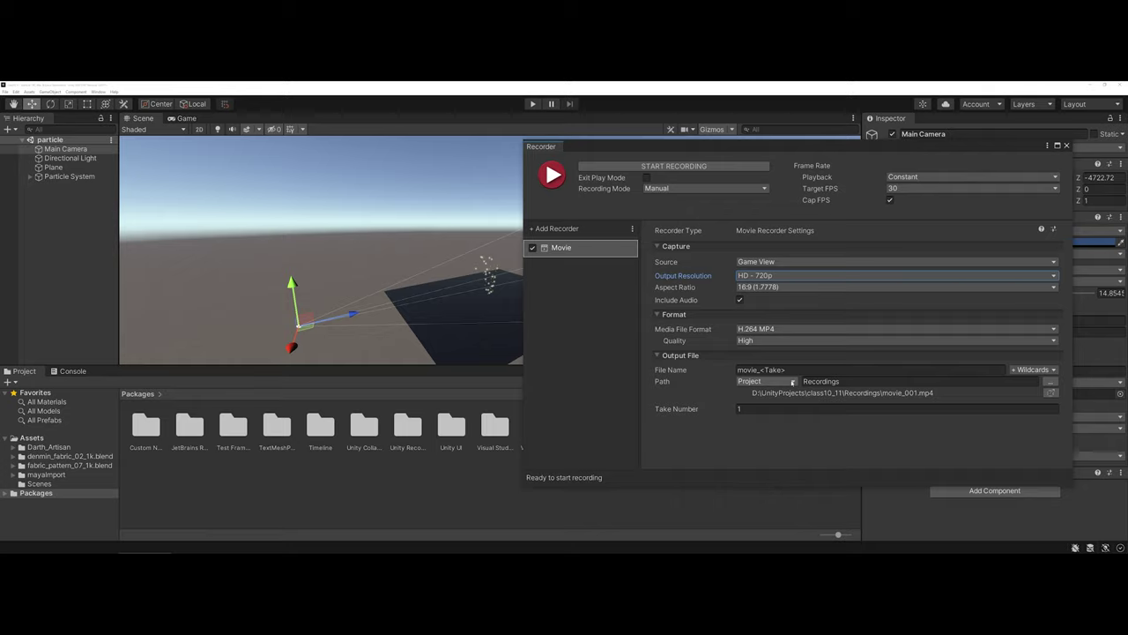
left_click(1050, 384)
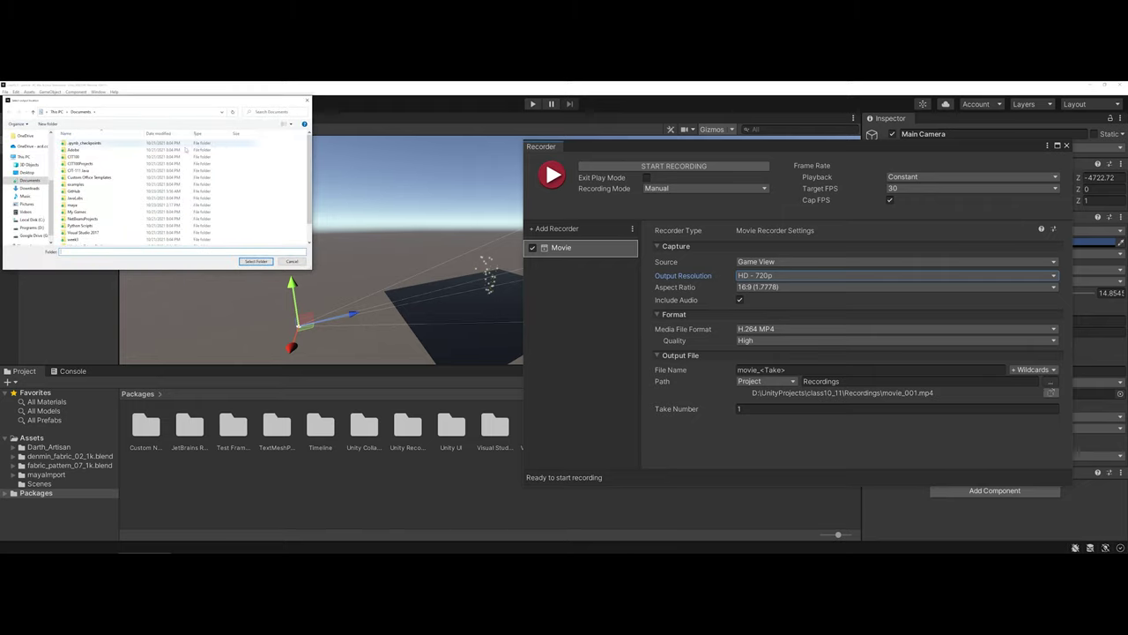
left_click(292, 262)
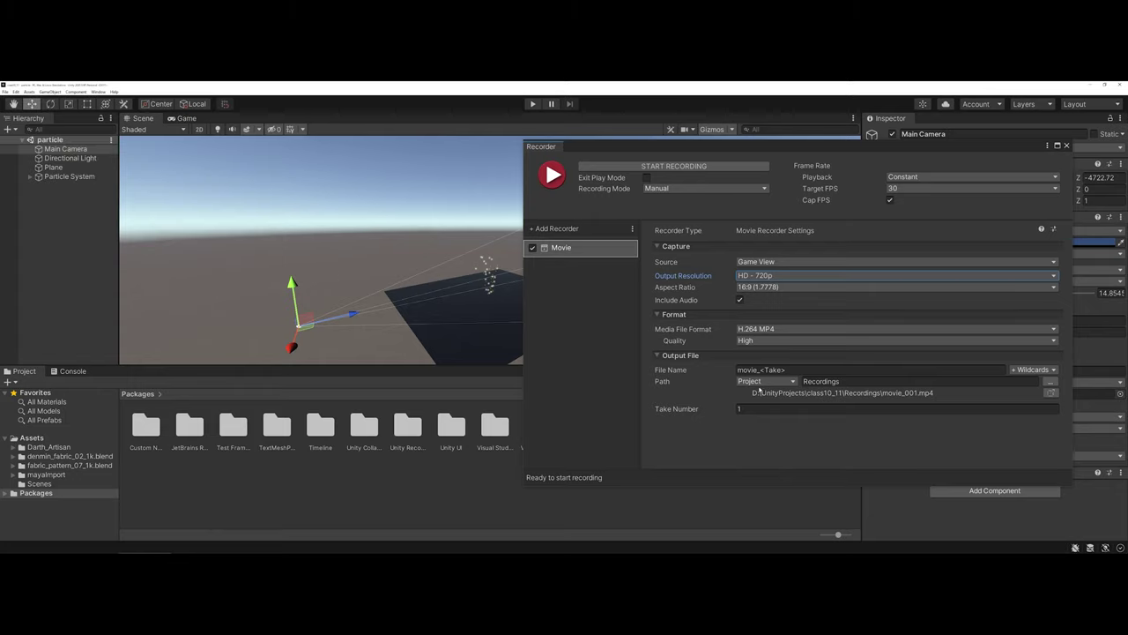
left_click(791, 382)
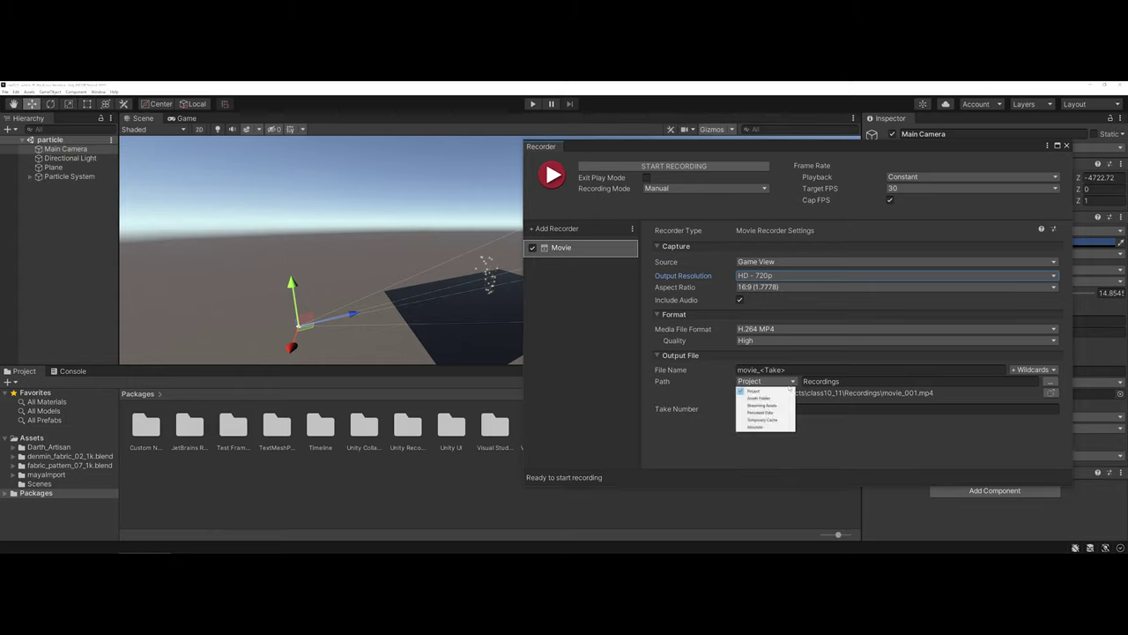
left_click(828, 442)
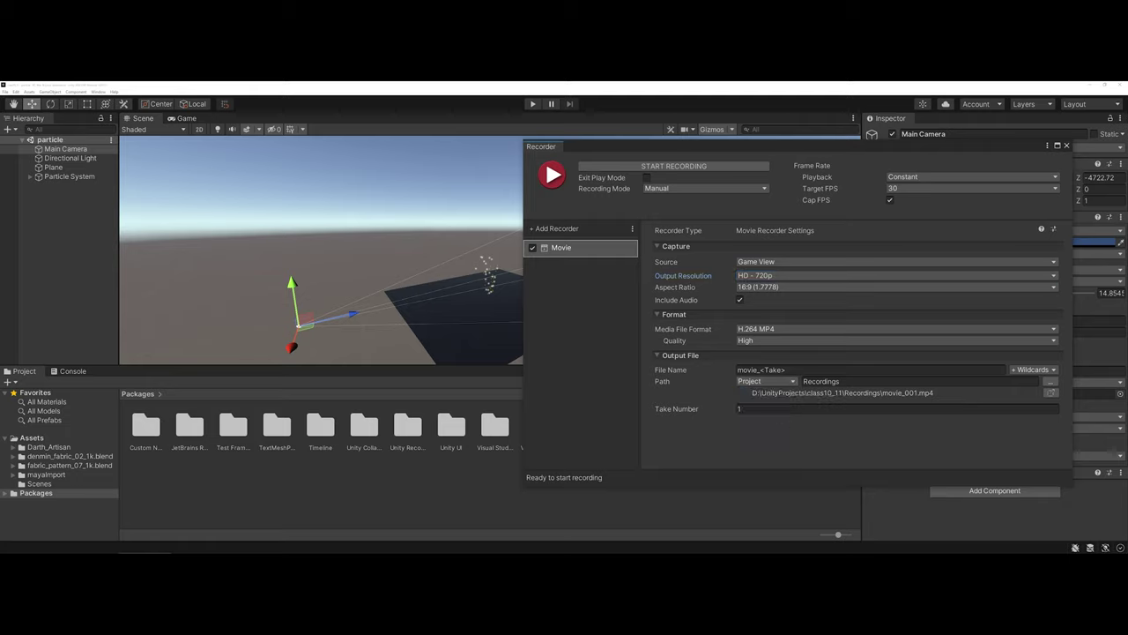
Record a short take, stop it, close the Recorder, and show the Assets folder.
left_click(608, 168)
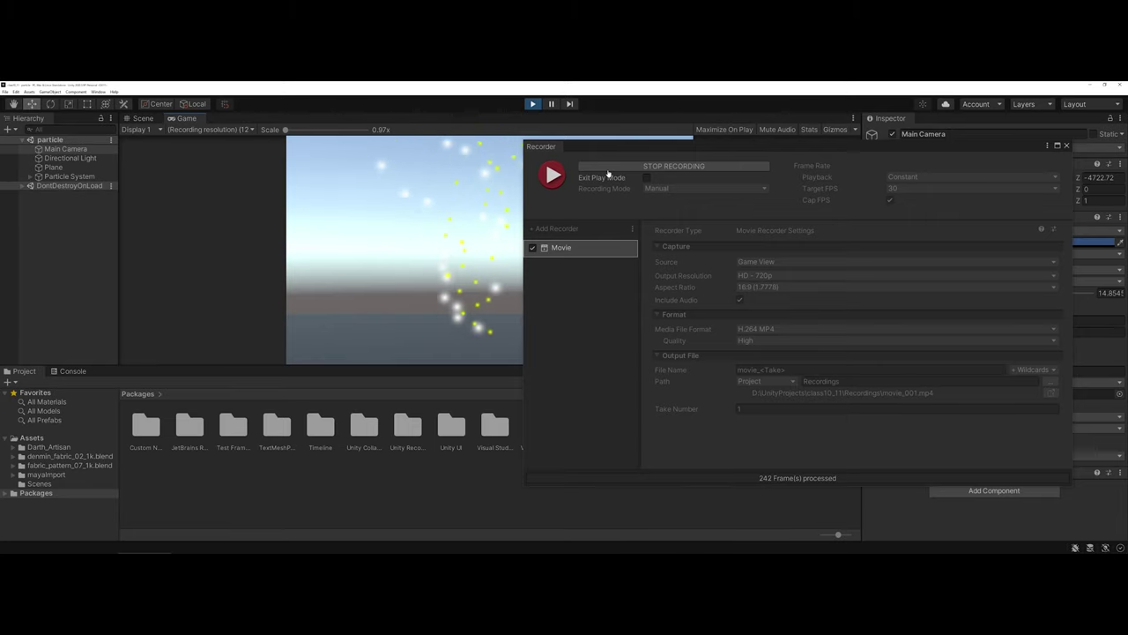
left_click(608, 168)
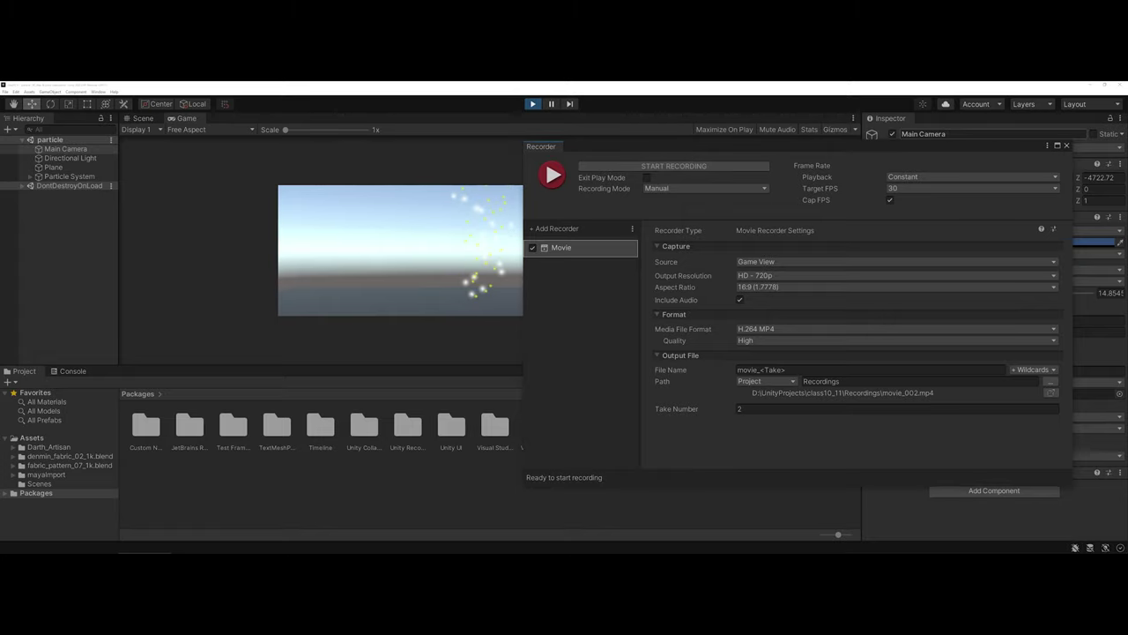
left_click(1064, 146)
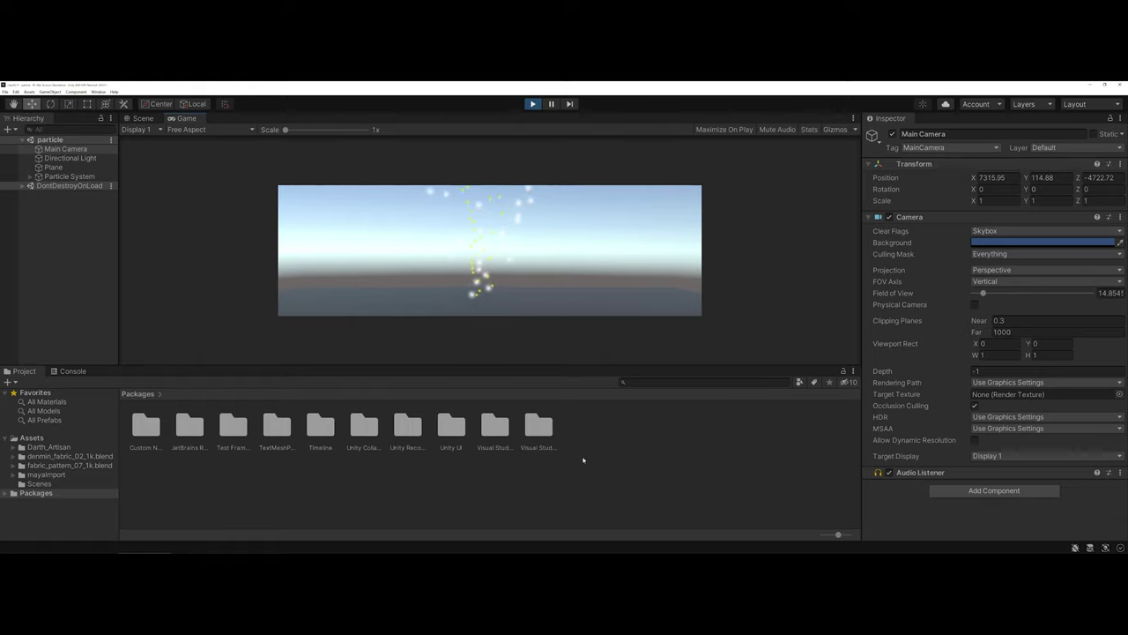
left_click(27, 441)
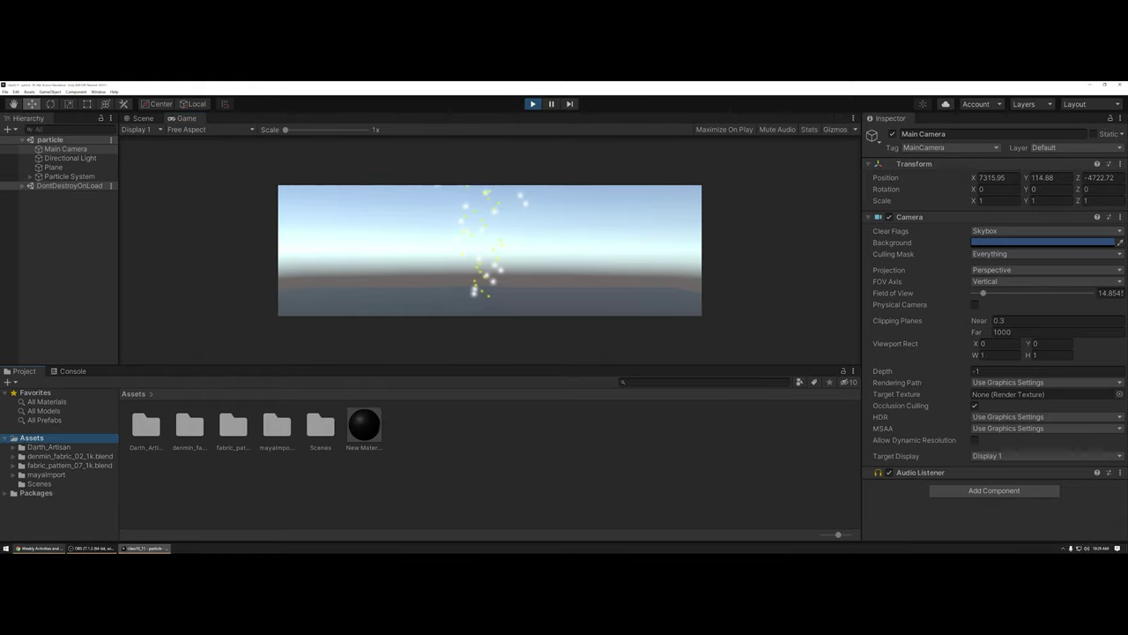
In File Explorer, navigate to D:\UnityProjects\class10_11\Recordings, where movie_001 is saved.
left_click(5, 548)
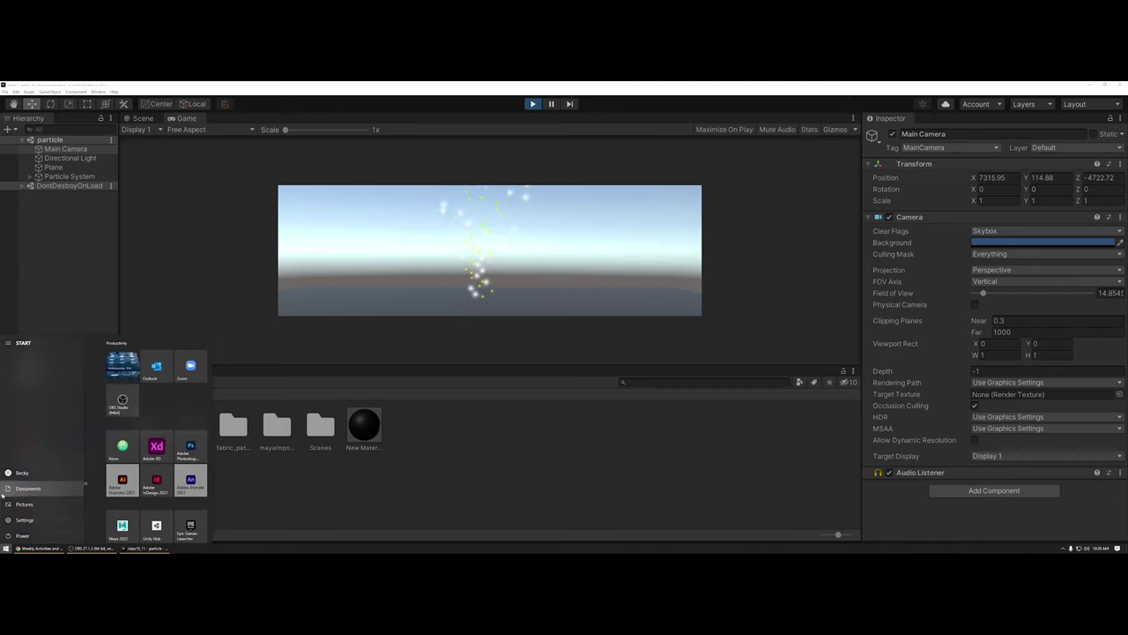
left_click(7, 487)
left_click(347, 181)
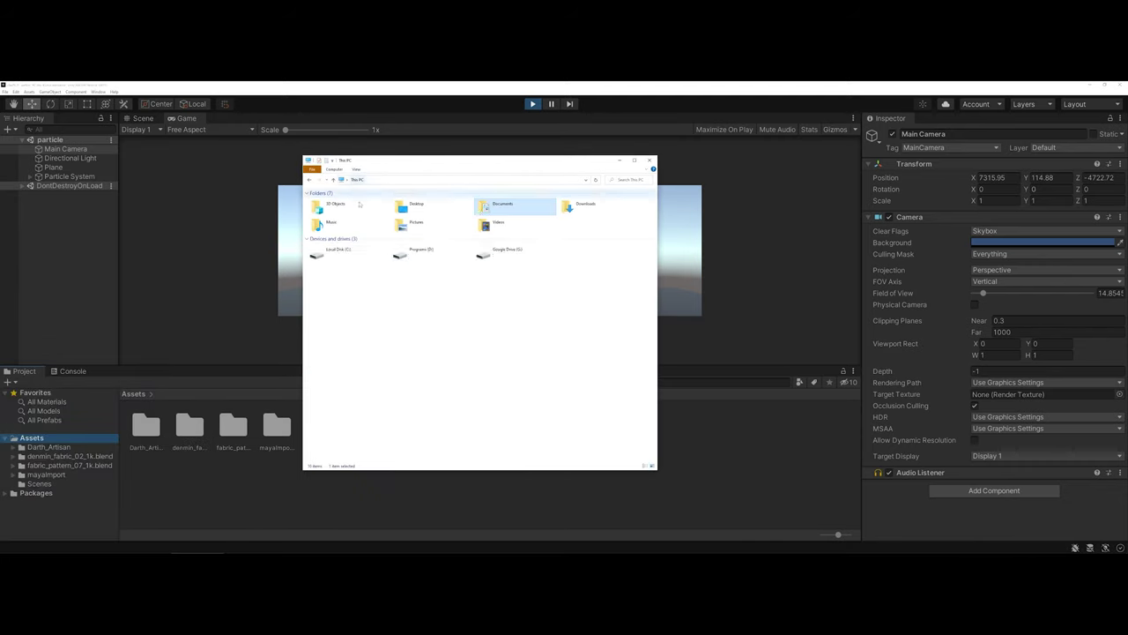
double_click(430, 252)
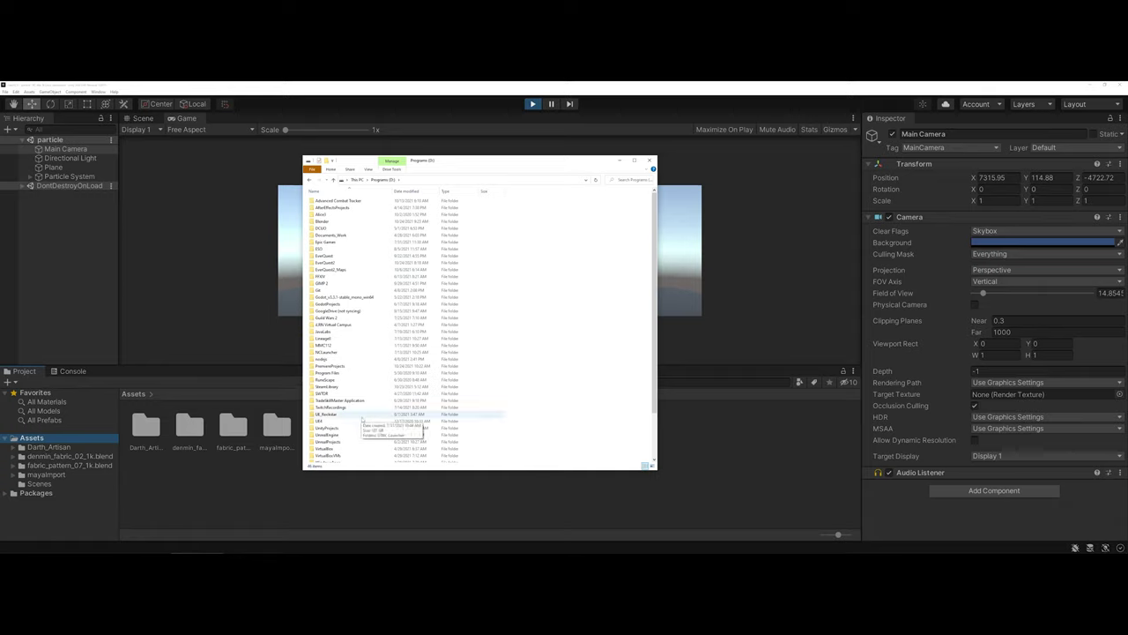
double_click(325, 427)
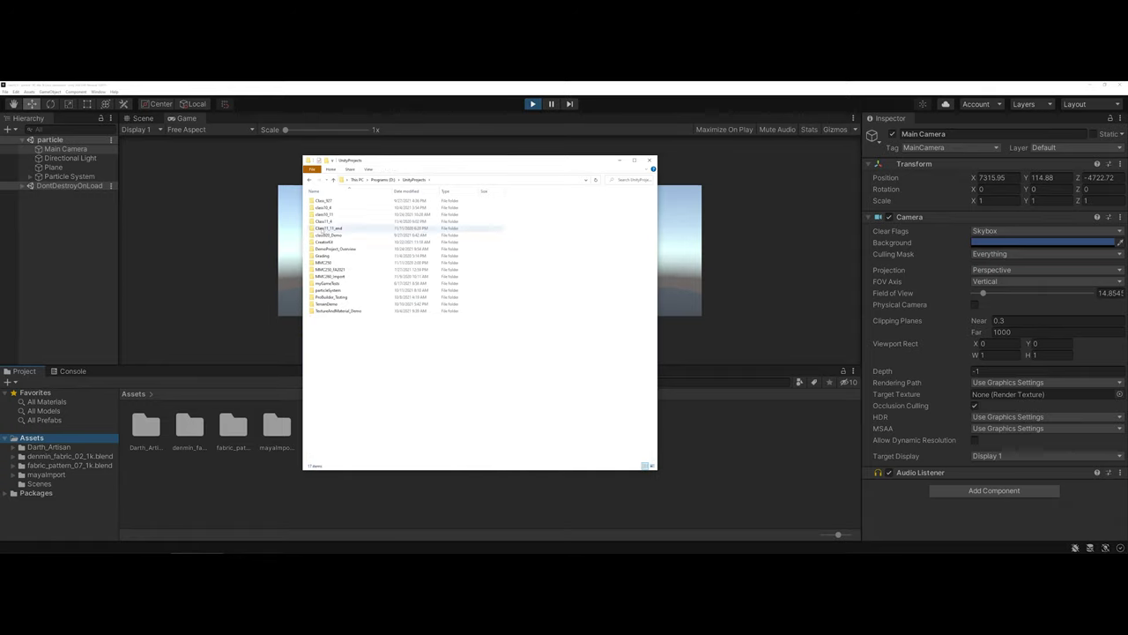
double_click(323, 228)
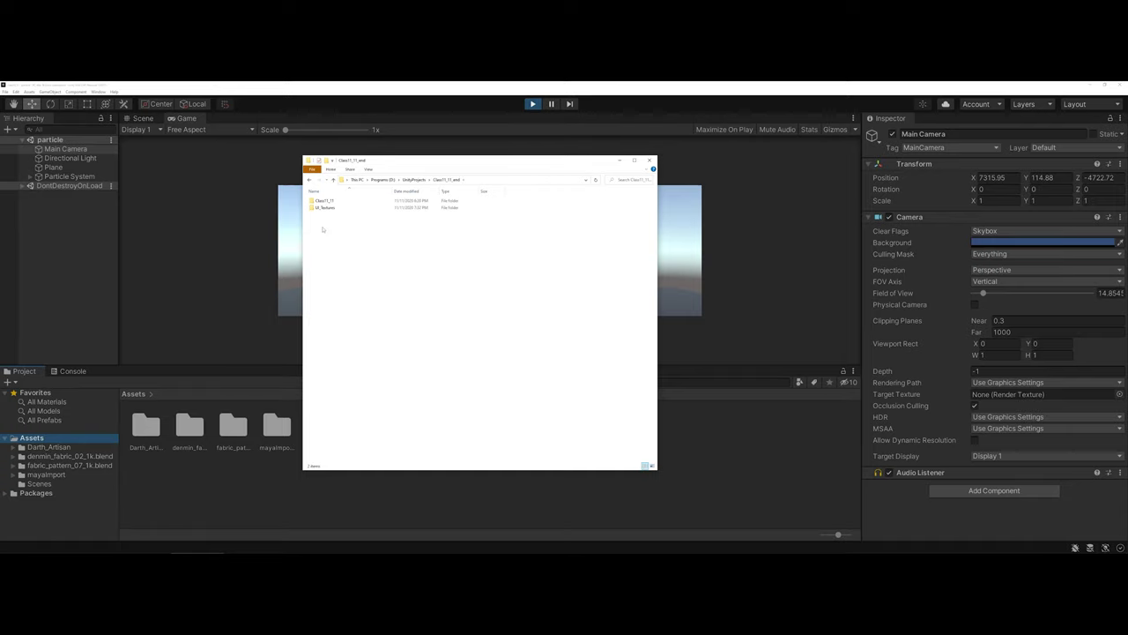
left_click(413, 179)
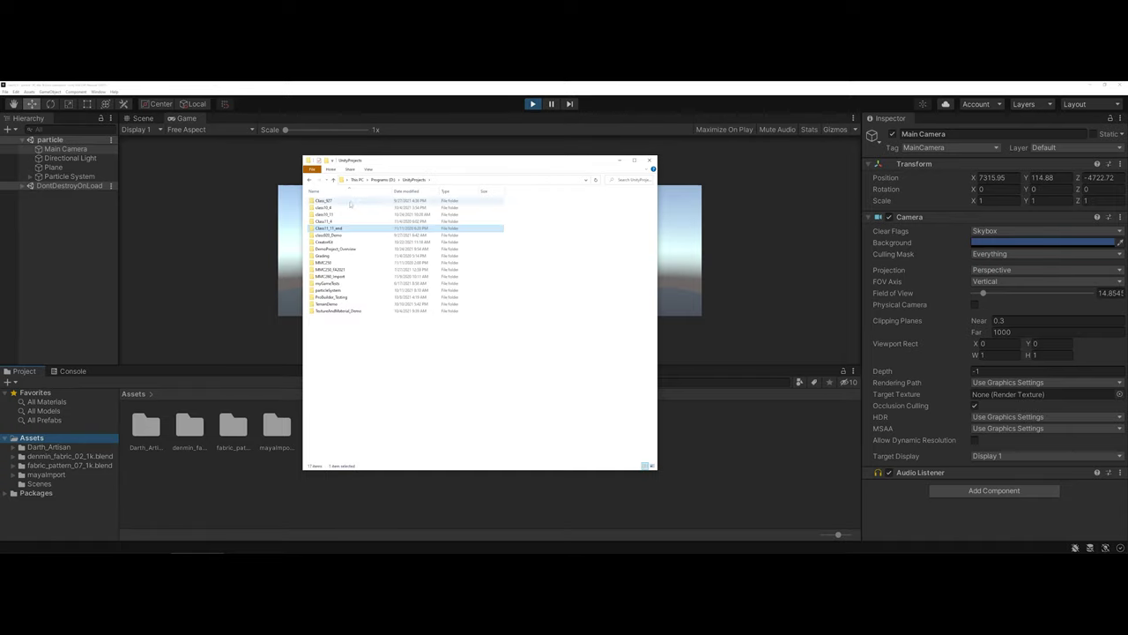
double_click(340, 214)
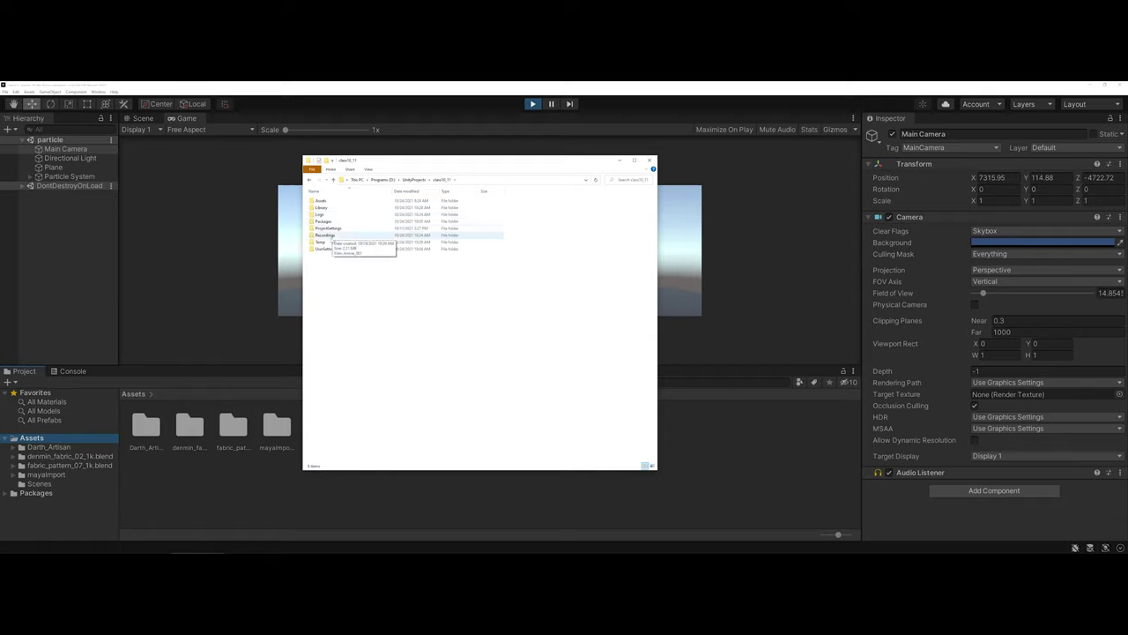
double_click(324, 236)
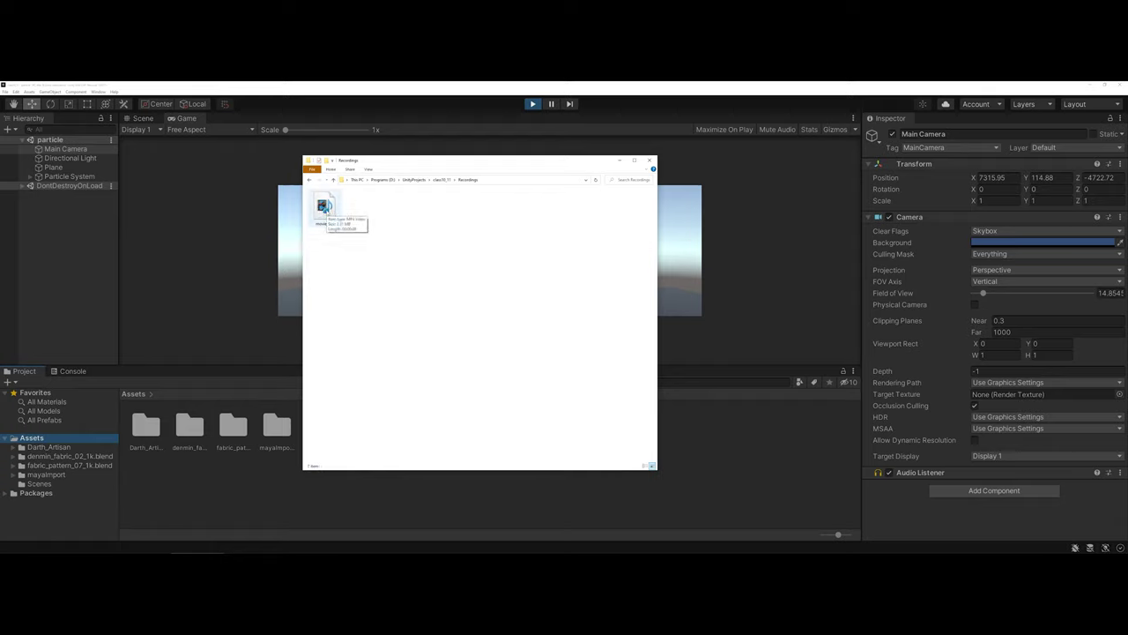
Play movie_001.mp4 in Windows Media Player.
double_click(324, 207)
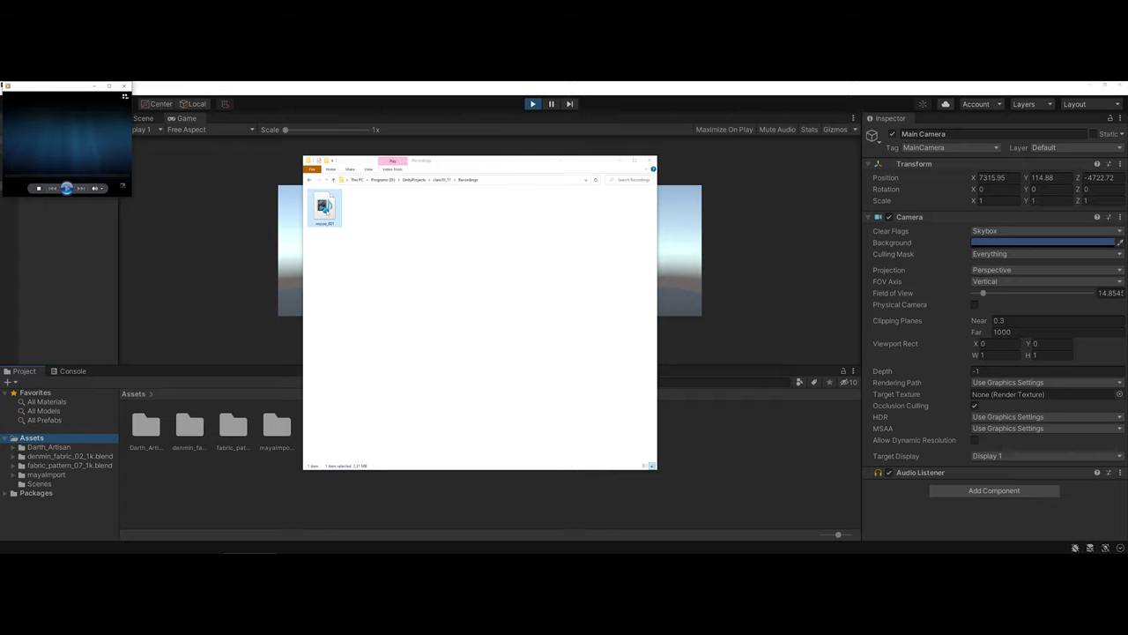